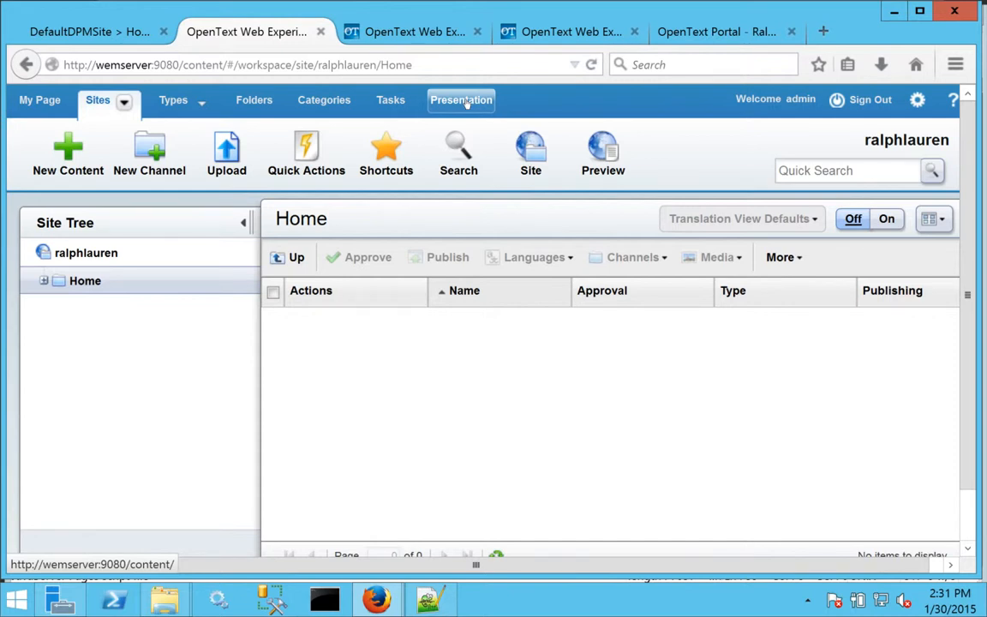
# - Open the RL Home page template from the RL folder of the presentation's page templates and show its regions
pyautogui.click(467, 101)
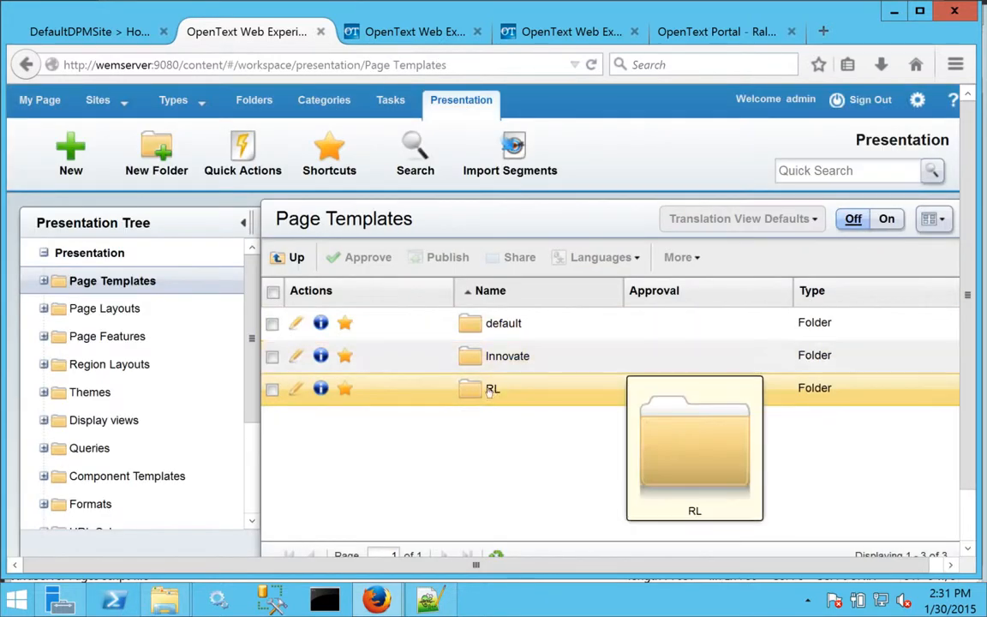
pyautogui.doubleClick(489, 391)
pyautogui.doubleClick(479, 326)
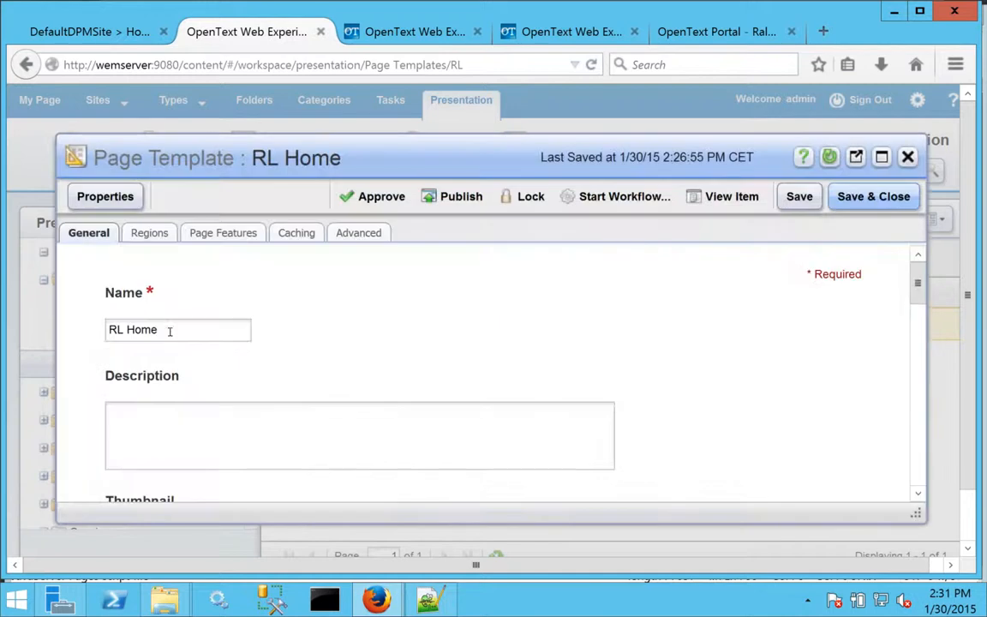
pyautogui.click(150, 233)
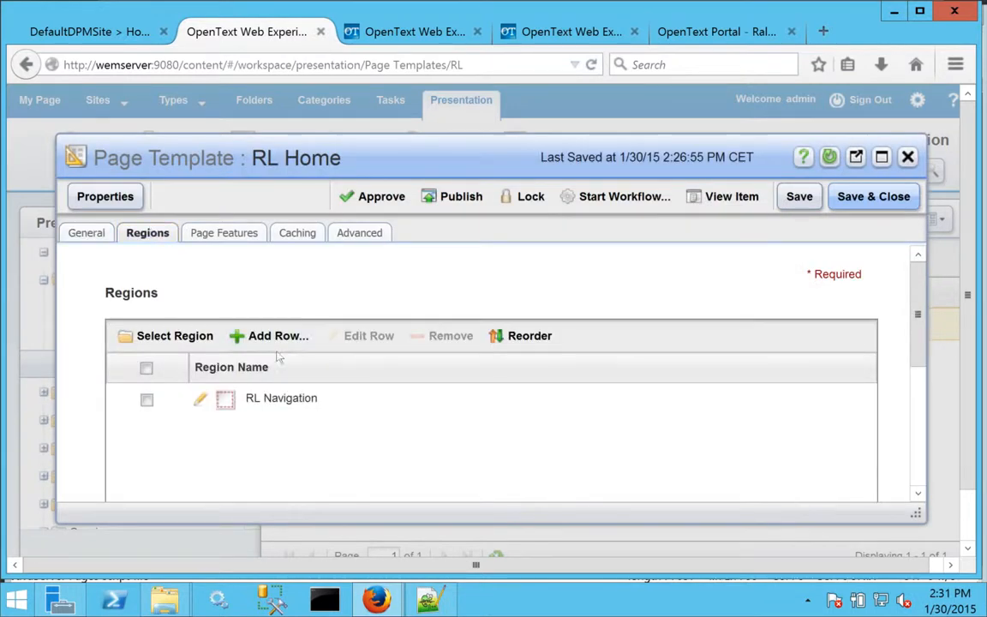
# - Create a new region for the template, name it RL Banner and make it locked
pyautogui.click(276, 340)
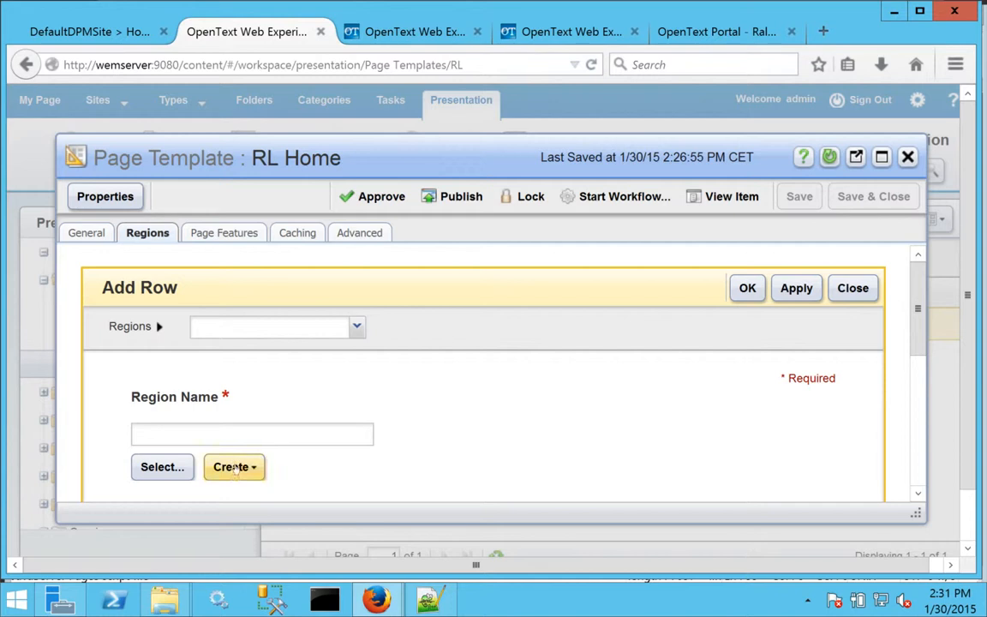
pyautogui.click(247, 471)
pyautogui.click(256, 498)
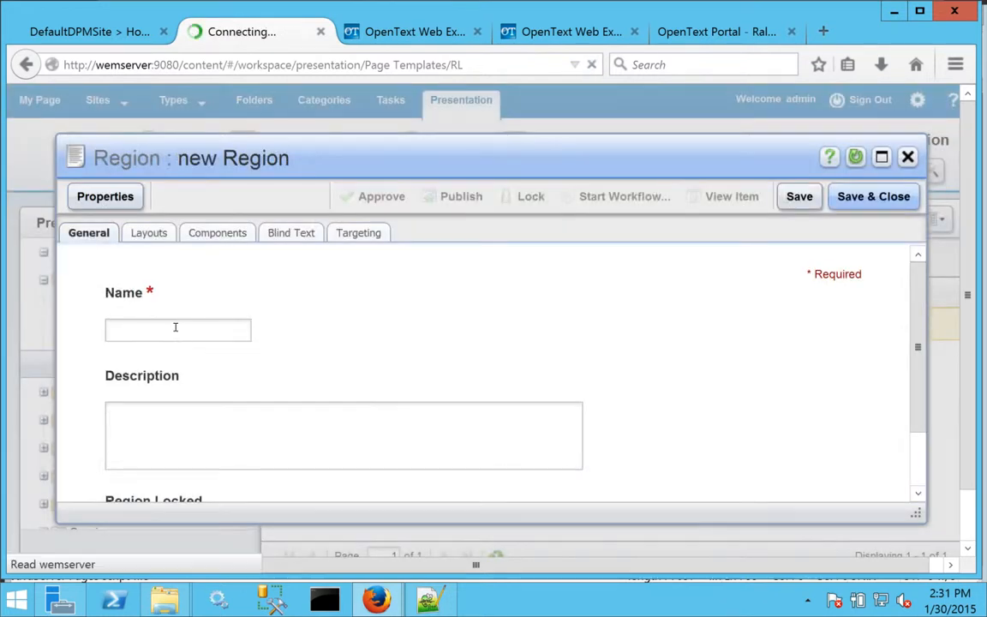
pyautogui.click(175, 327)
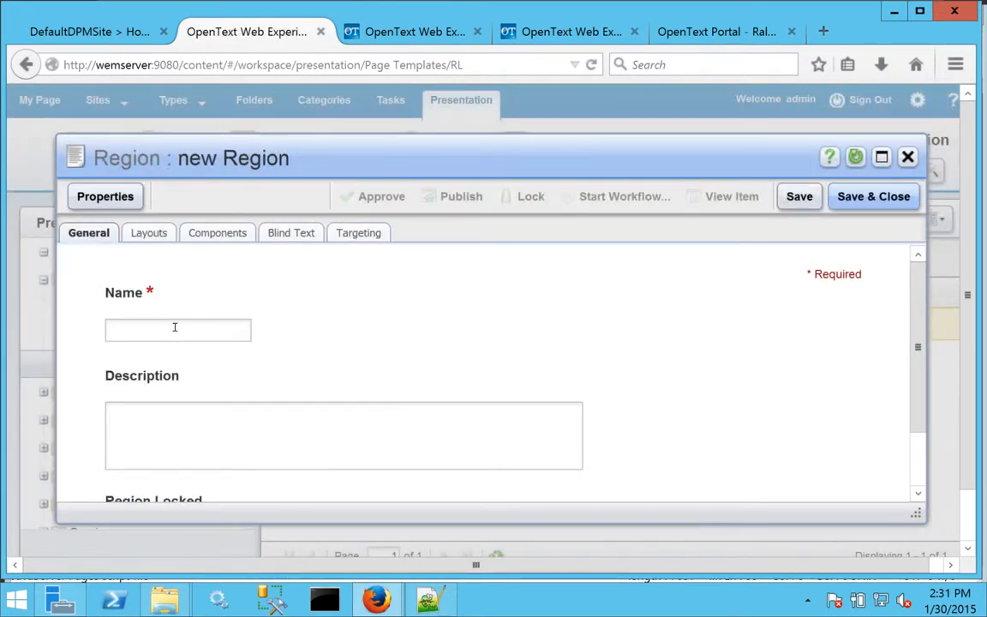
pyautogui.write('RL Banner')
pyautogui.scroll(-2, 825, 412)
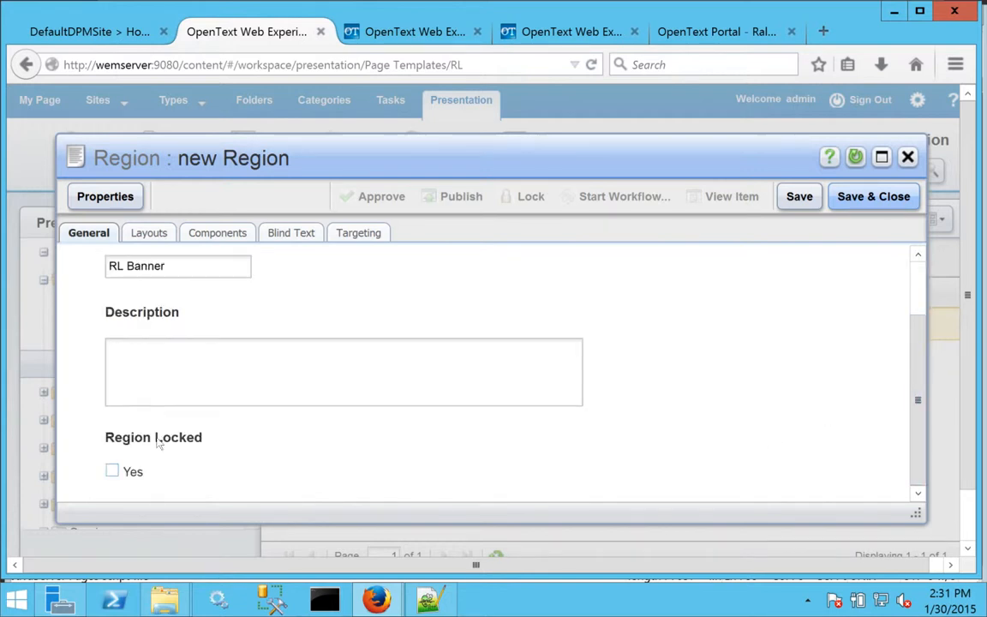
pyautogui.click(112, 471)
# - Allow only the Smart List component type in the new region and check its content components
pyautogui.click(217, 232)
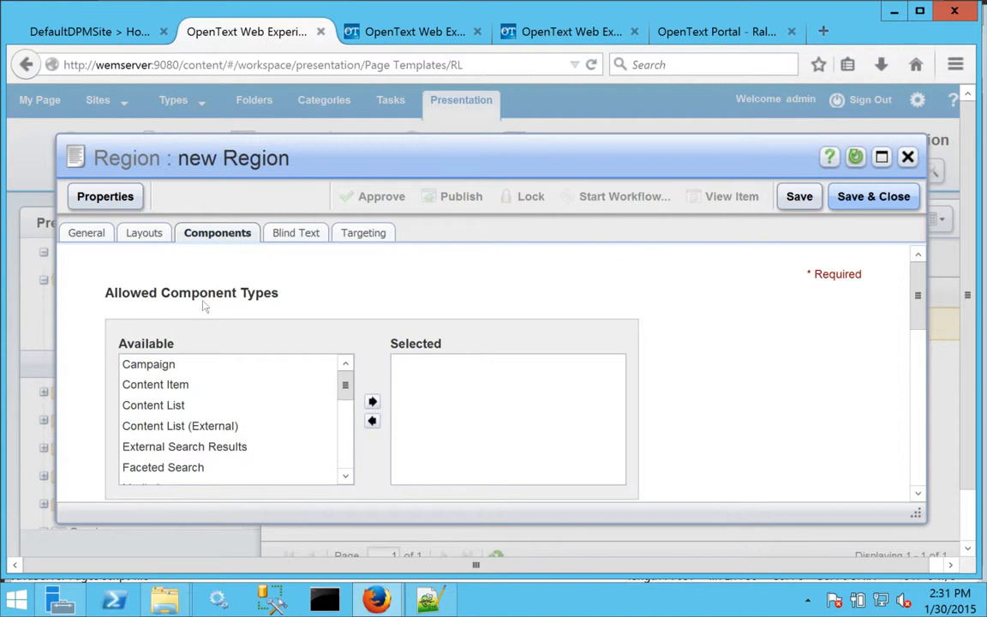
pyautogui.scroll(-3, 346, 454)
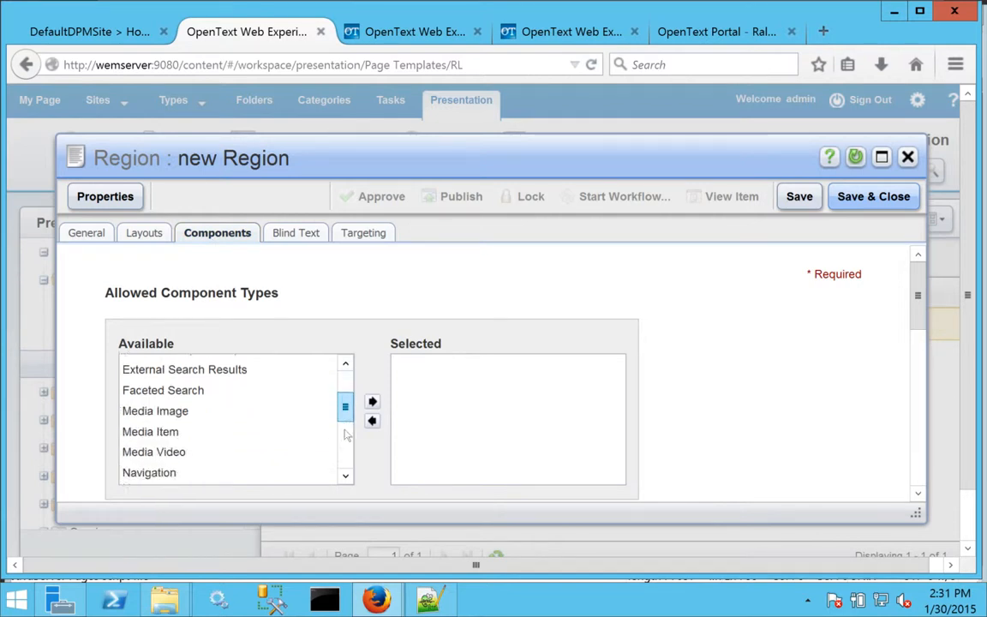
pyautogui.scroll(-1, 346, 454)
pyautogui.moveTo(197, 422); pyautogui.dragTo(460, 408)
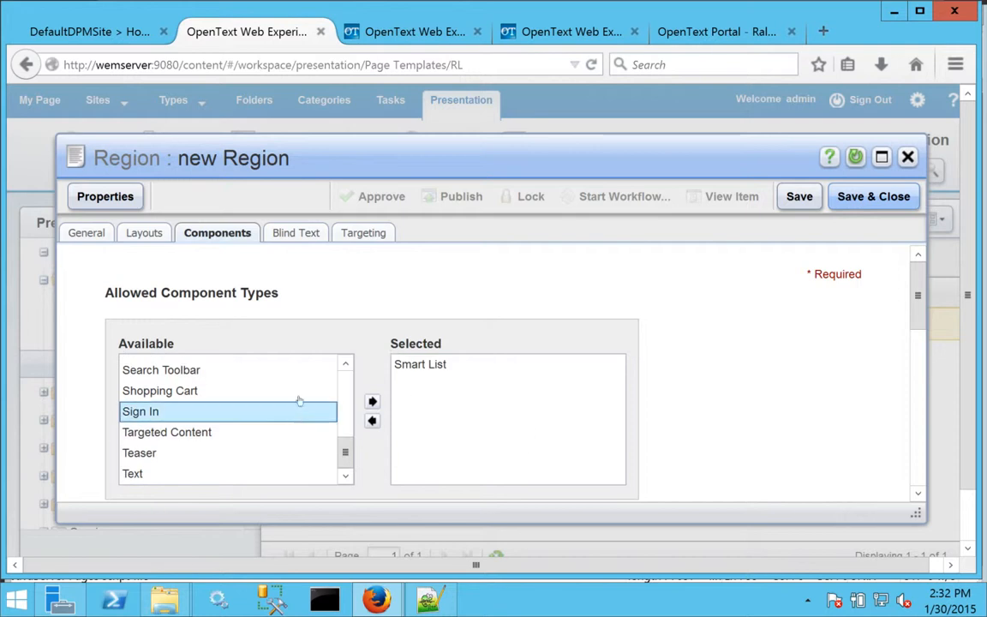
pyautogui.scroll(-5, 891, 377)
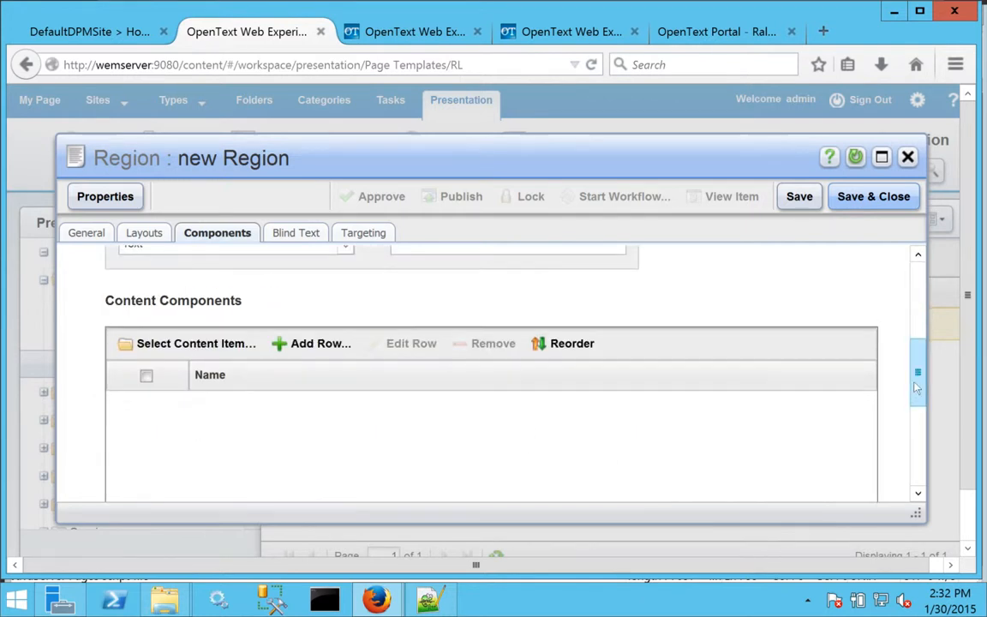
pyautogui.moveTo(917, 392); pyautogui.dragTo(897, 278)
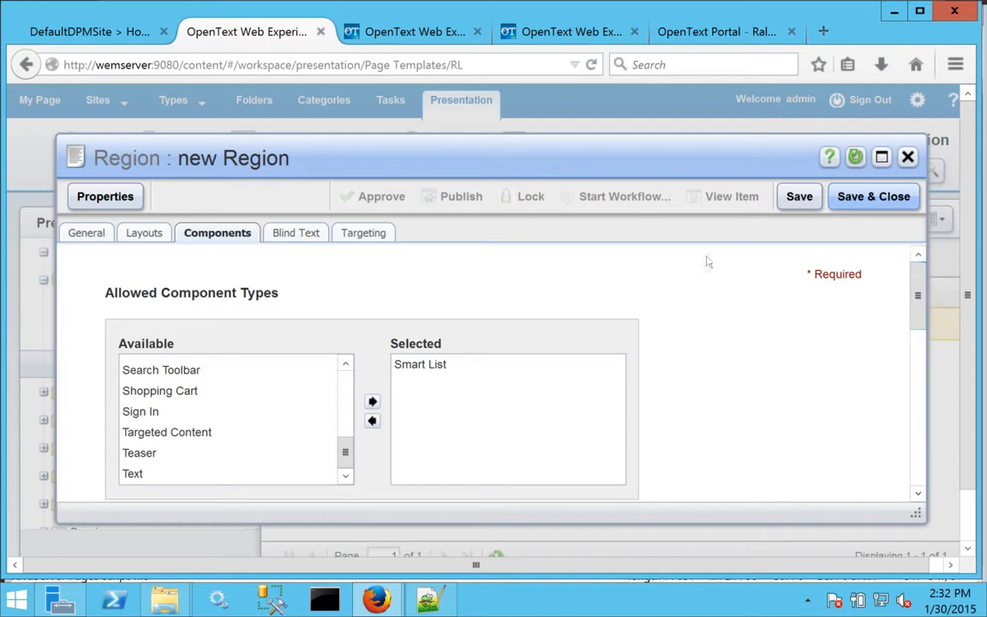
# - Save the new region into the RL Home template's region list and start adding another region row
pyautogui.click(869, 199)
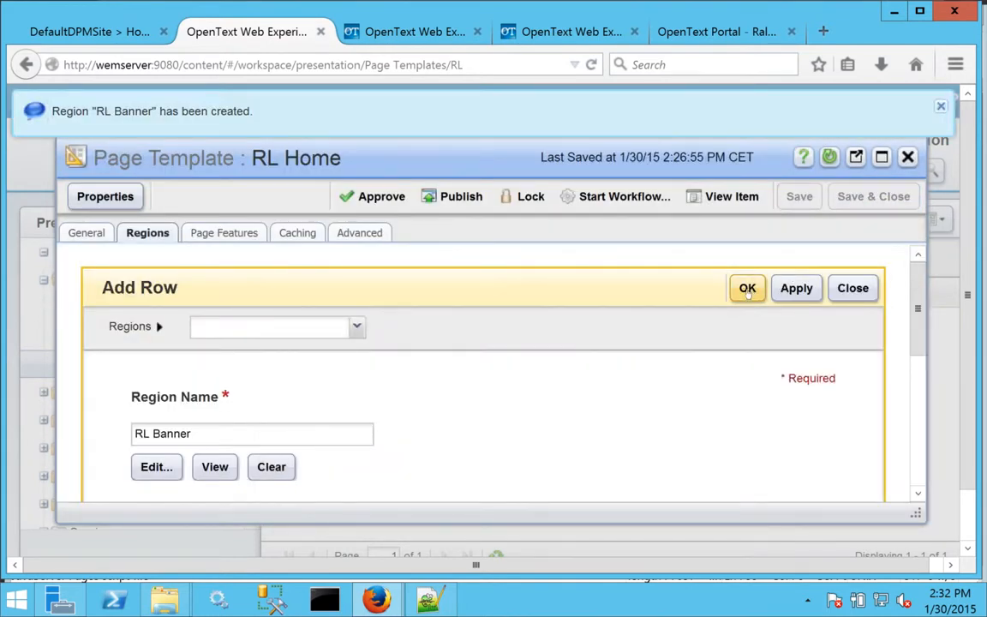
pyautogui.click(747, 289)
pyautogui.click(276, 336)
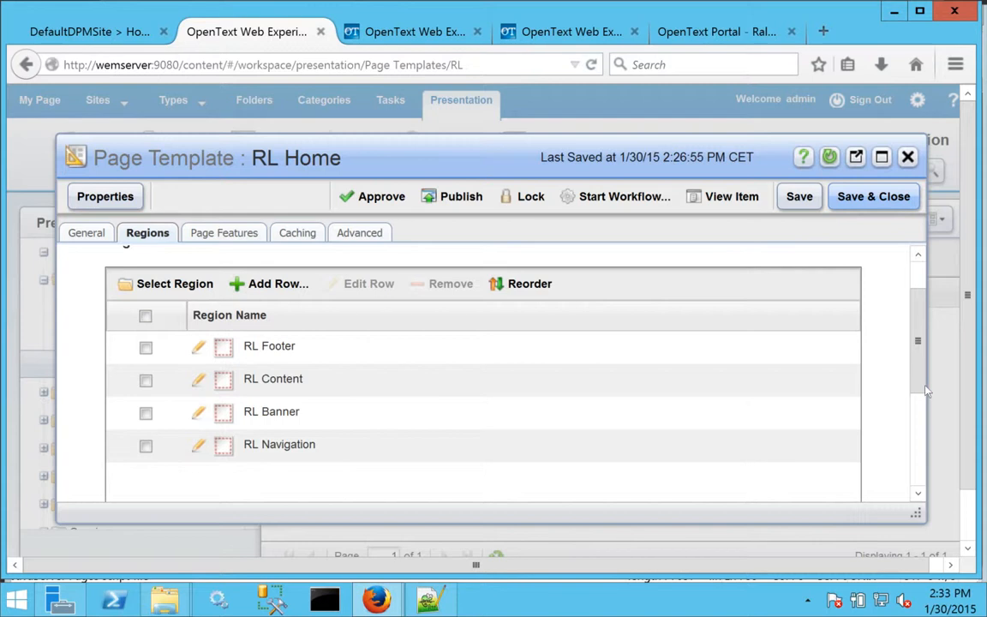
# - Reorder the template's regions to RL Navigation, RL Banner, RL Content, RL Footer
pyautogui.click(529, 291)
pyautogui.click(316, 348)
pyautogui.moveTo(315, 348)
pyautogui.mouseDown()
pyautogui.moveTo(335, 455)
pyautogui.moveTo(326, 345)
pyautogui.mouseUp()
pyautogui.moveTo(325, 410); pyautogui.dragTo(321, 366)
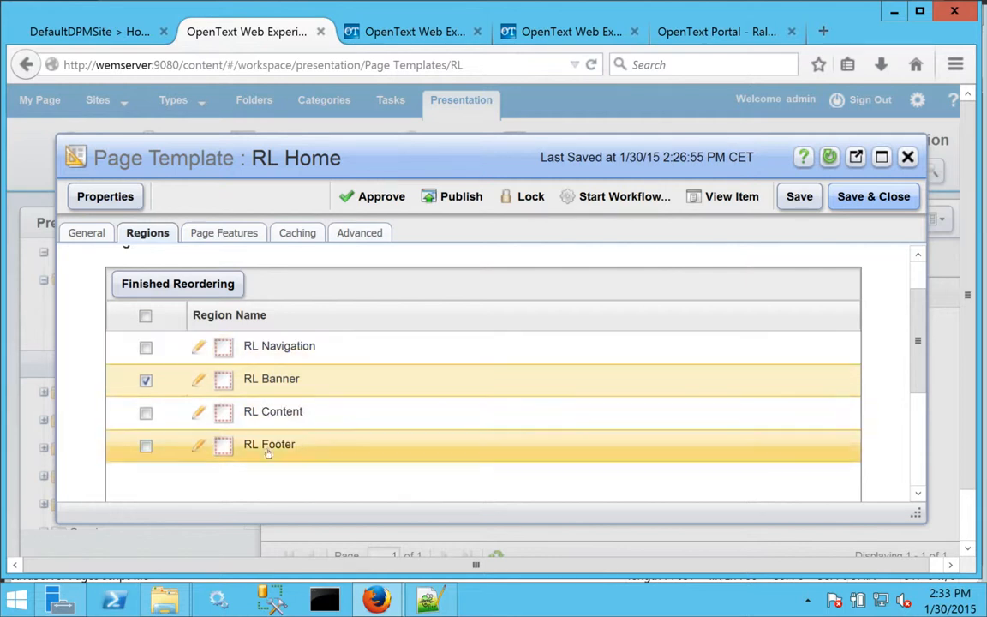
pyautogui.click(163, 287)
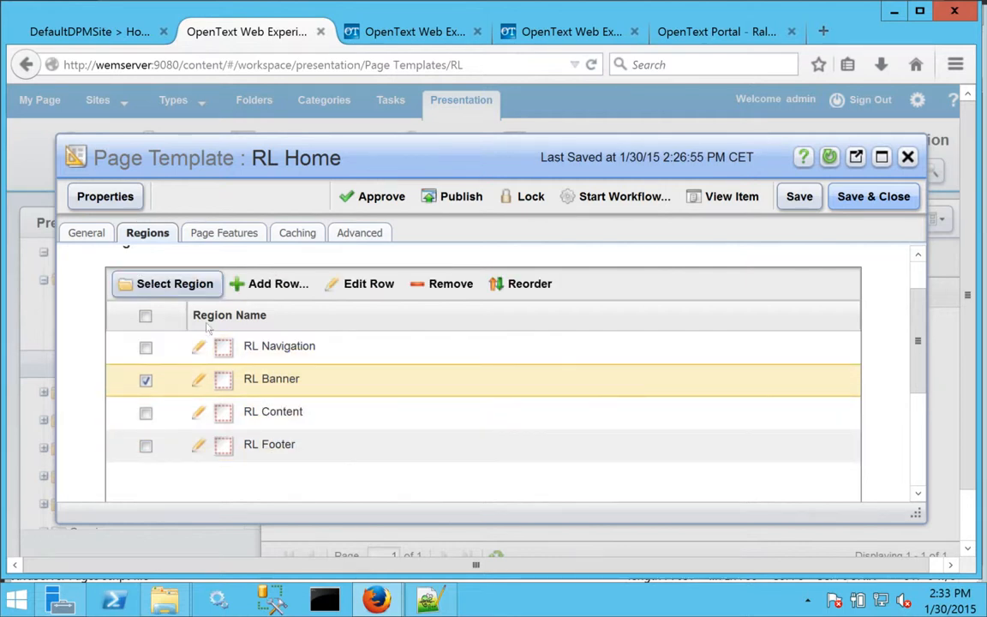
# - Check the allowed component types of the RL Content region and close it
pyautogui.click(197, 413)
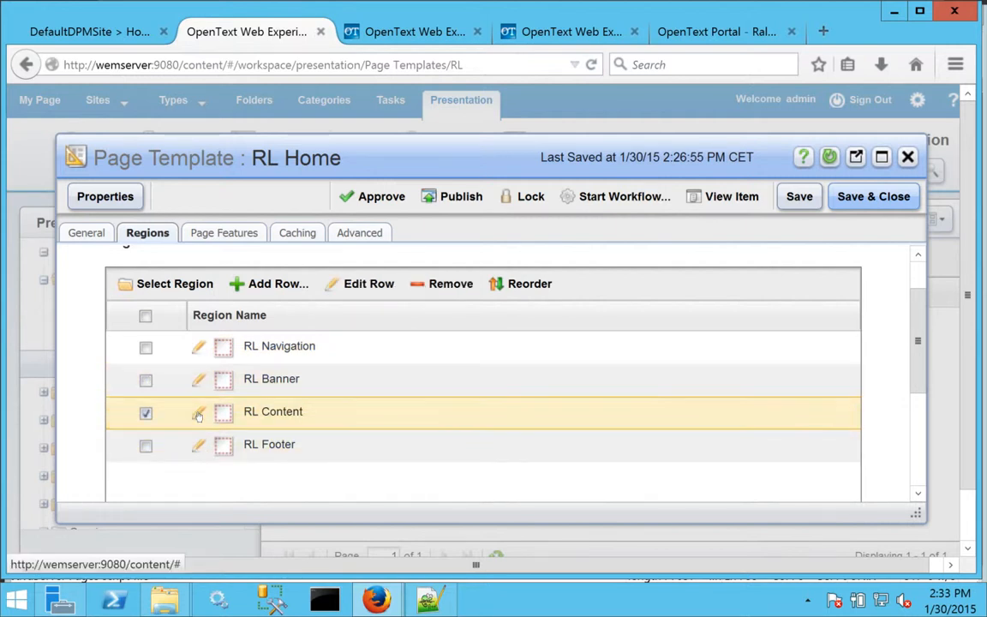
pyautogui.click(198, 415)
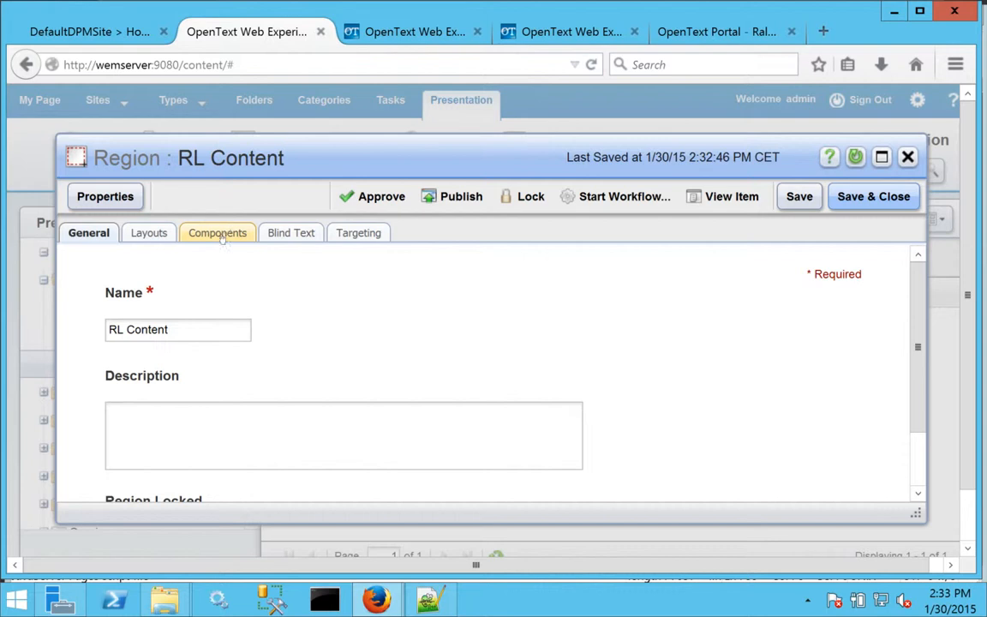
pyautogui.click(219, 233)
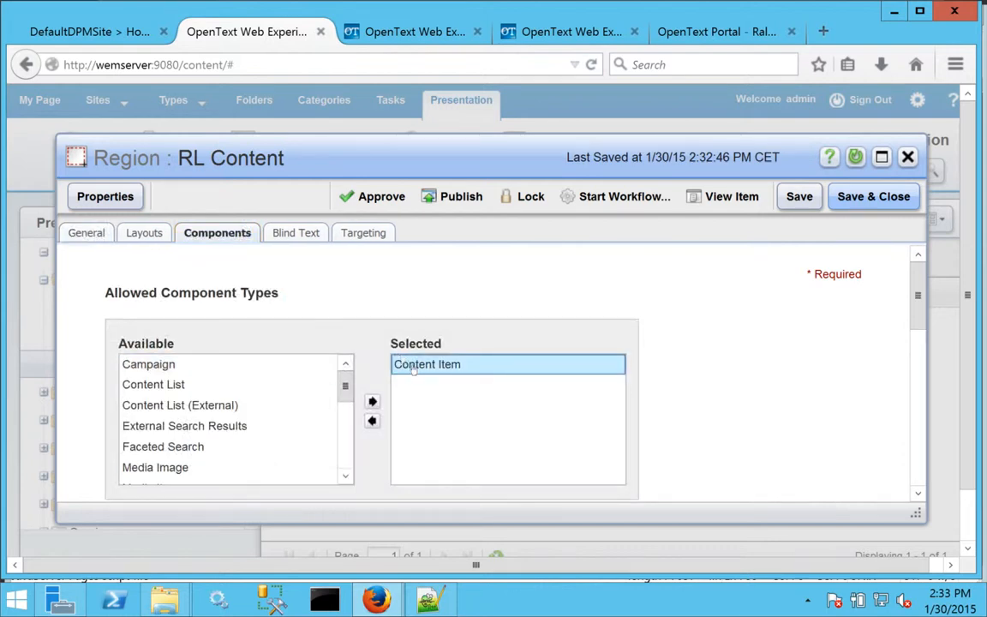
pyautogui.click(862, 204)
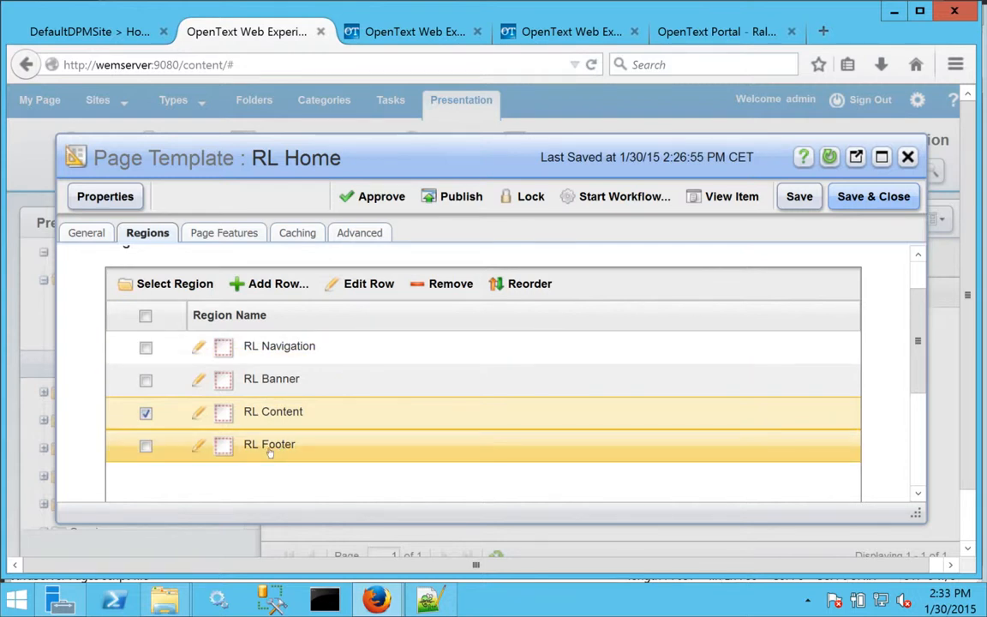
# - Check the RL Home template's page features, caching and advanced settings, and save and close the template
pyautogui.click(226, 234)
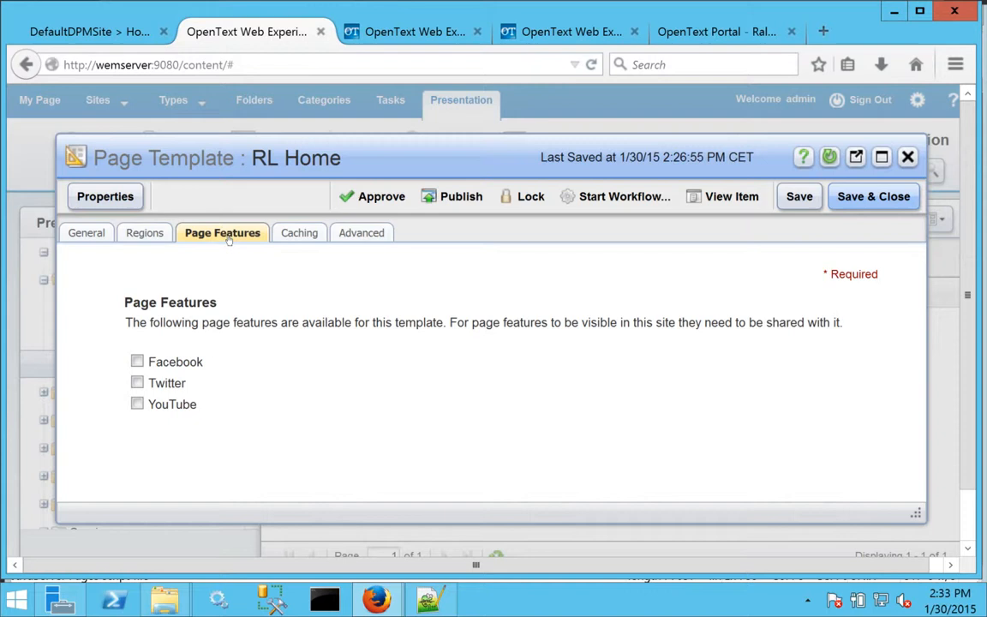
pyautogui.click(299, 233)
pyautogui.click(358, 233)
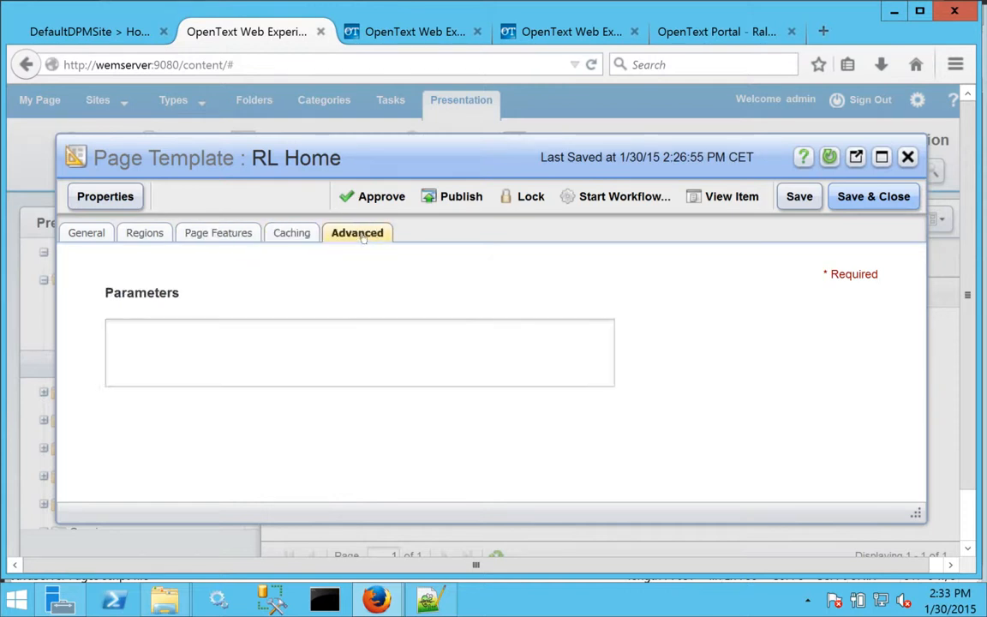
pyautogui.click(863, 199)
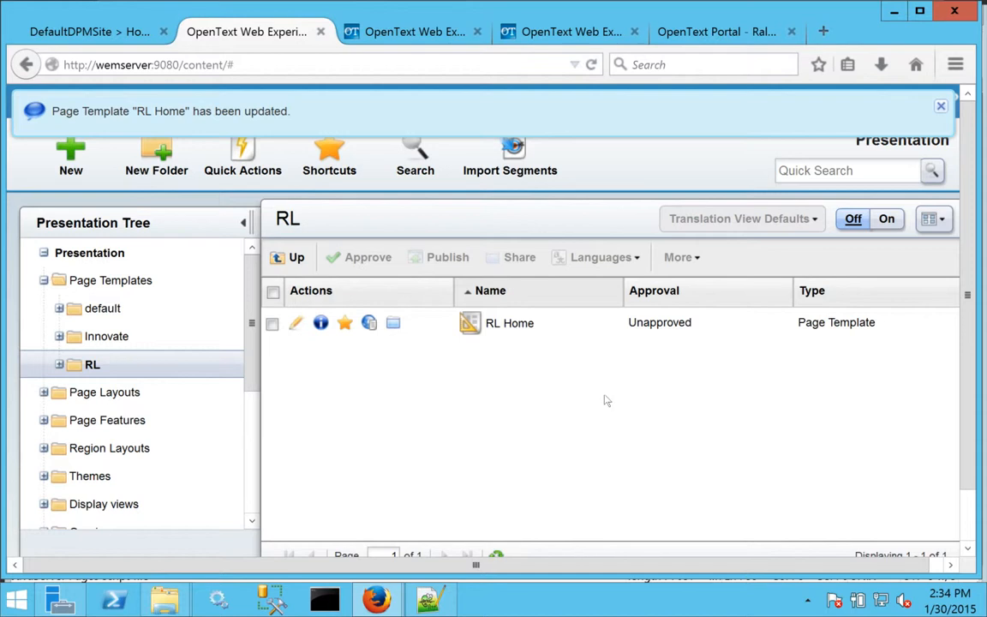
pyautogui.click(941, 106)
# - Preview the ralphlauren site and check the content drop area of its home page in page mode
pyautogui.click(98, 102)
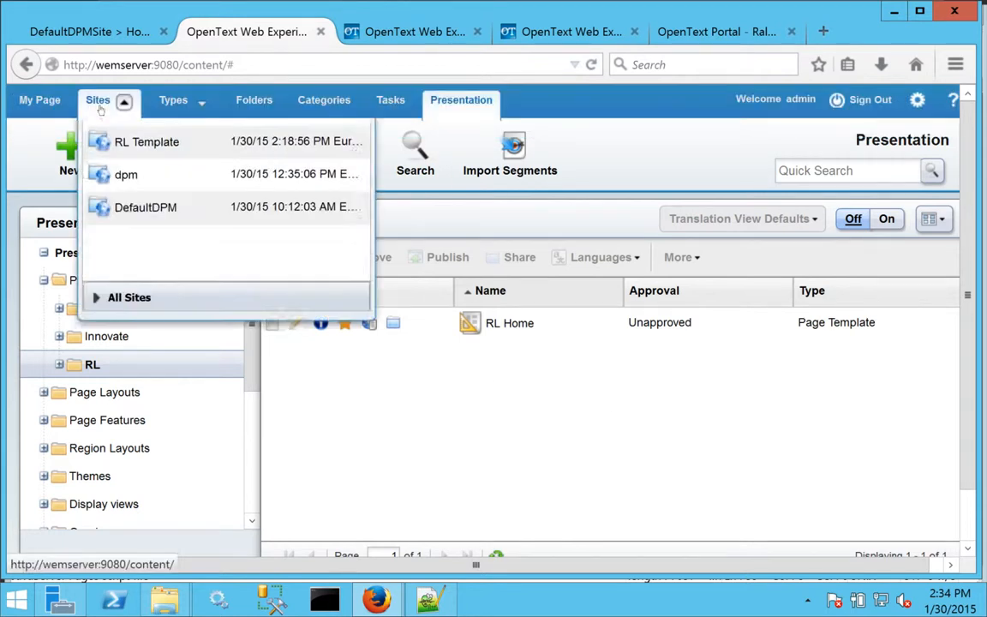
pyautogui.click(127, 194)
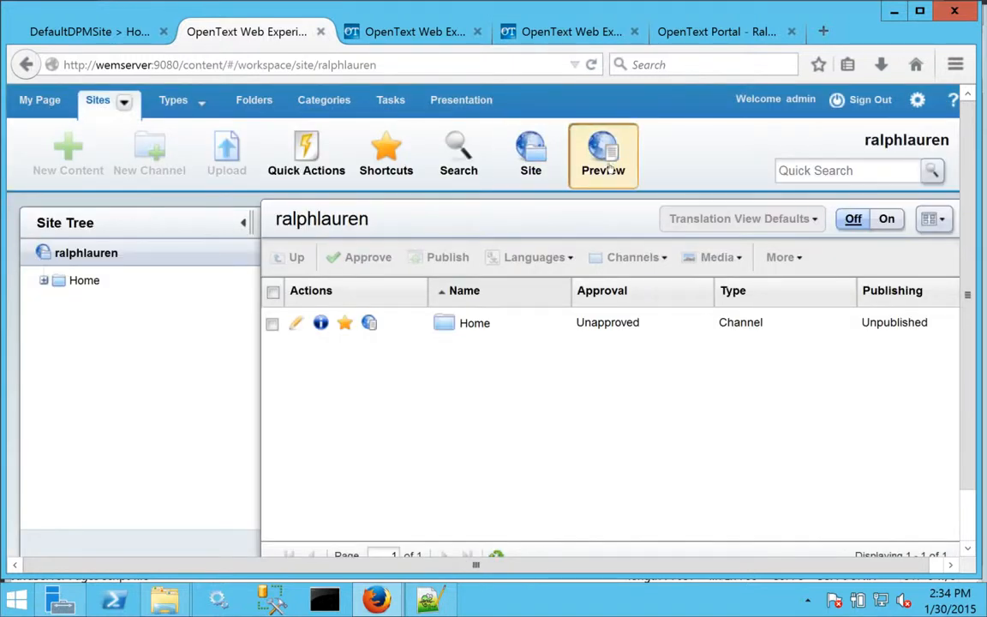
pyautogui.click(604, 164)
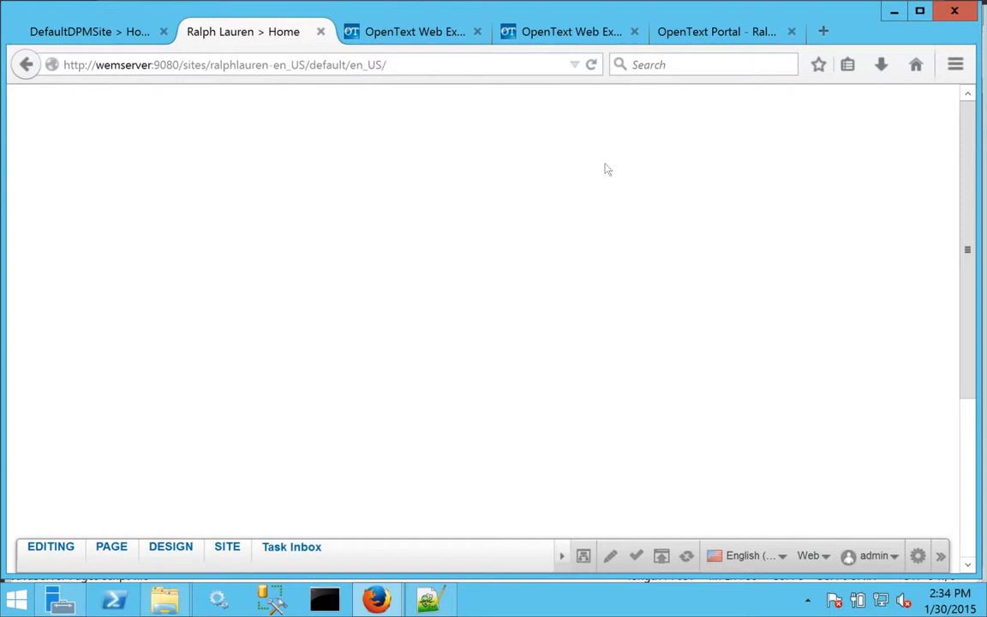
pyautogui.click(112, 555)
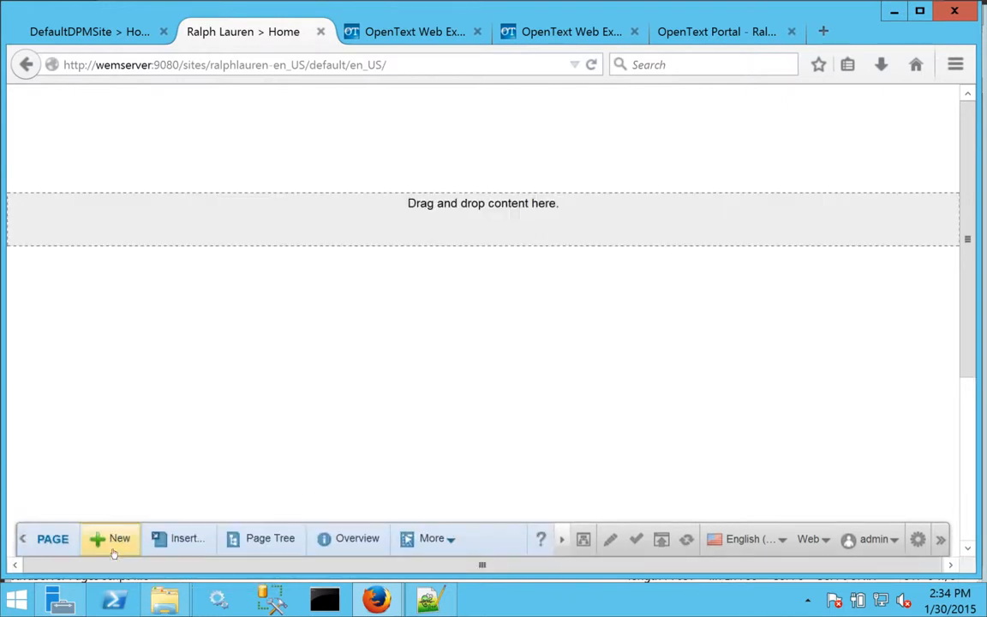
pyautogui.click(52, 538)
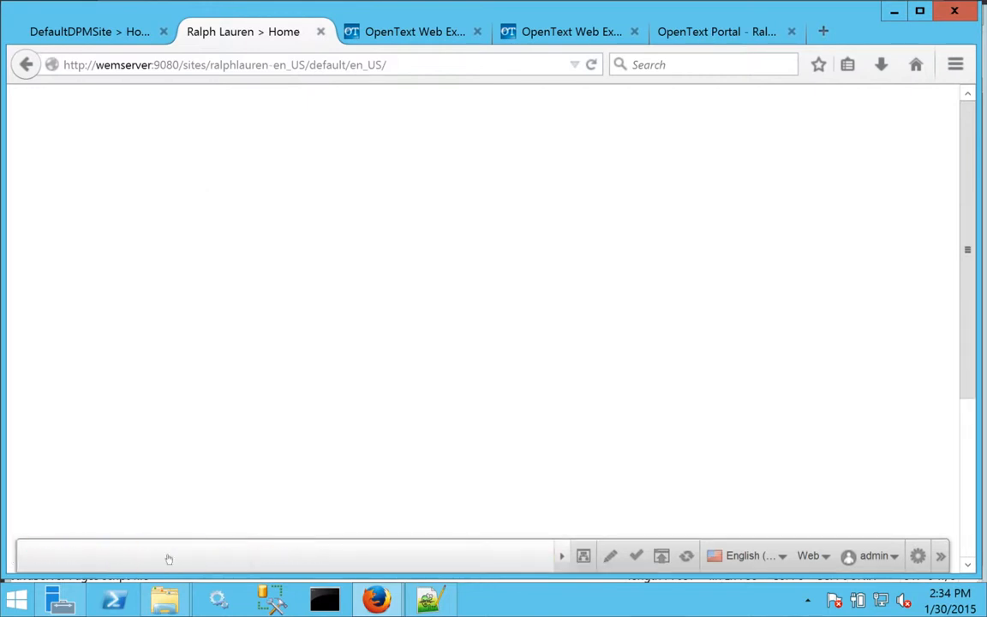
# - Inspect the regions of the current template in design mode and return to the site
pyautogui.click(169, 555)
pyautogui.click(159, 549)
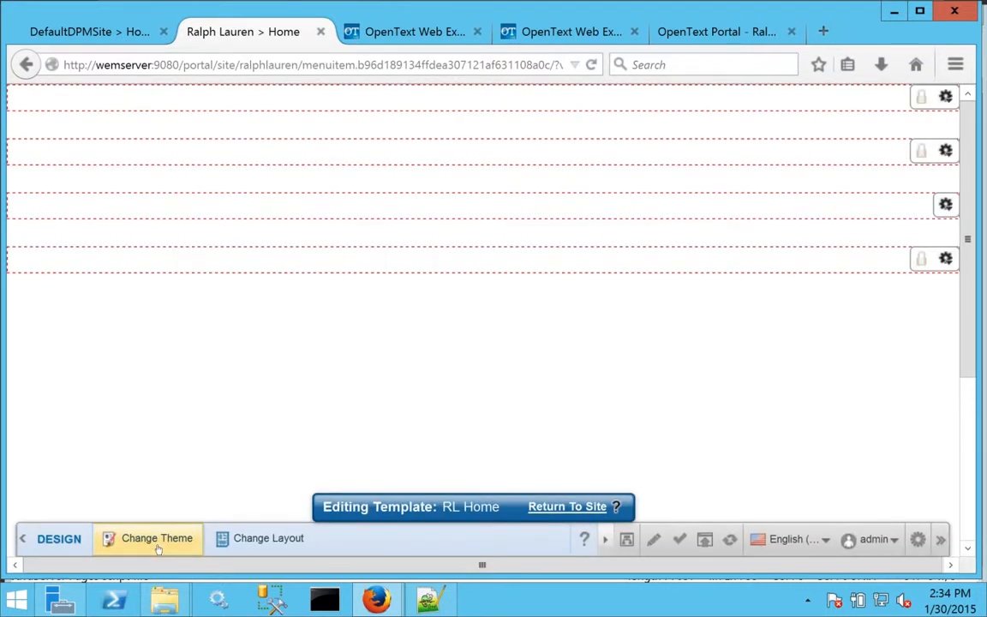
pyautogui.click(559, 508)
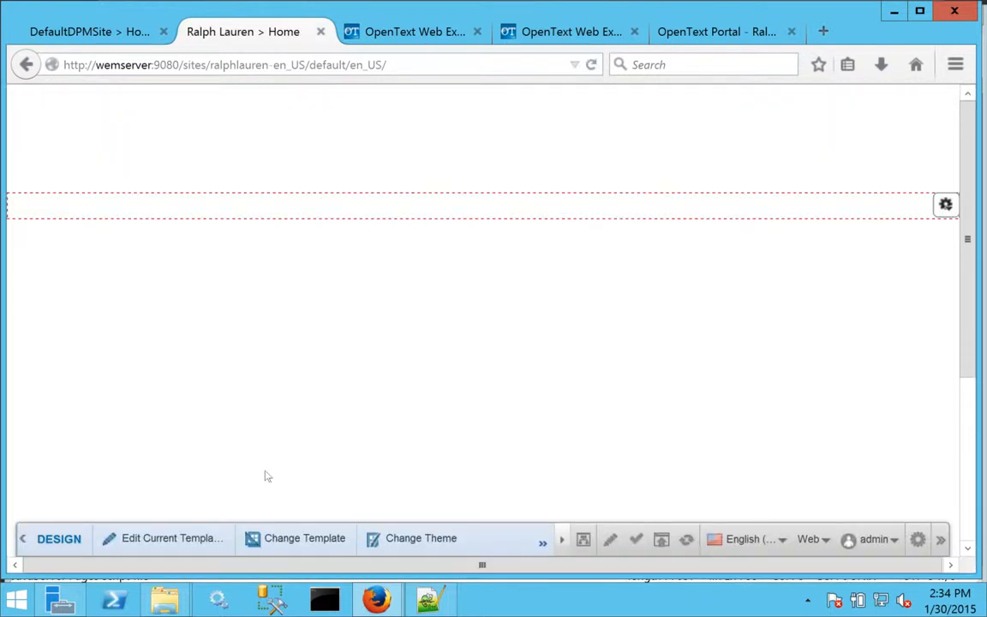
pyautogui.click(58, 538)
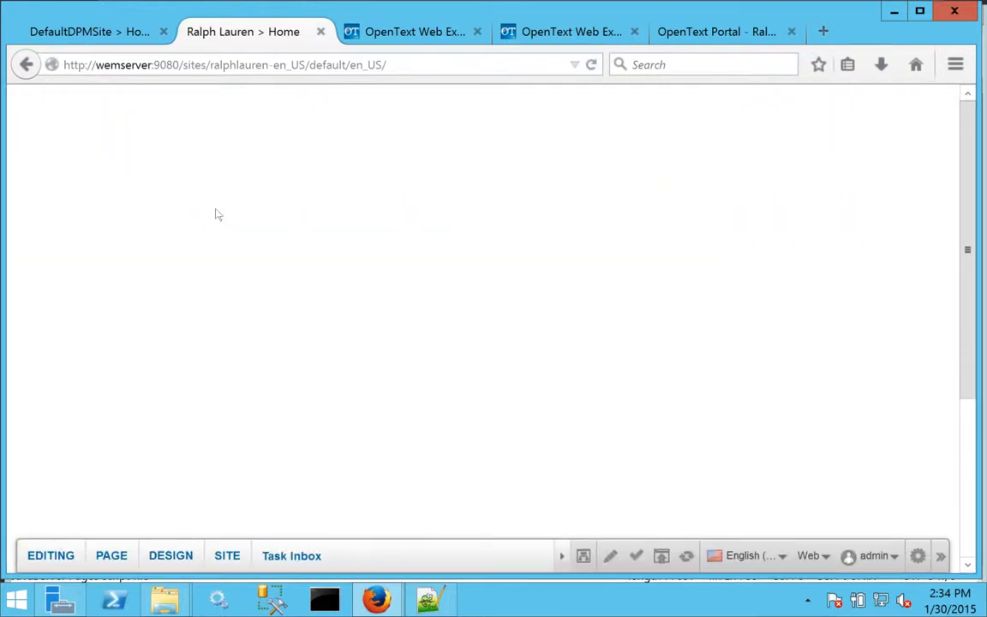
# - Go back to the workspaces and open the Page Layouts folder of the presentation tree
pyautogui.click(917, 555)
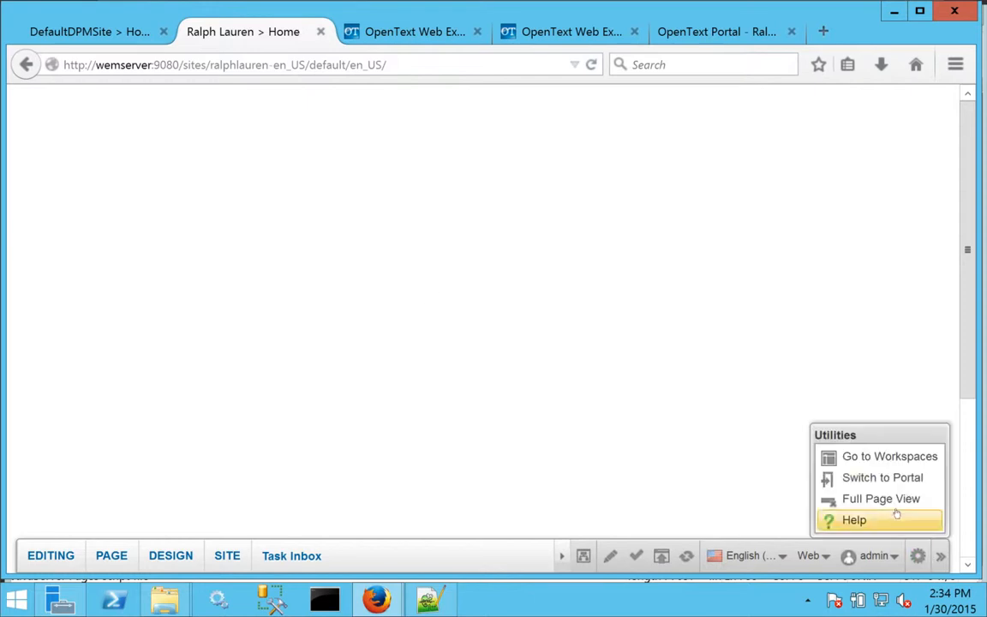
pyautogui.click(872, 460)
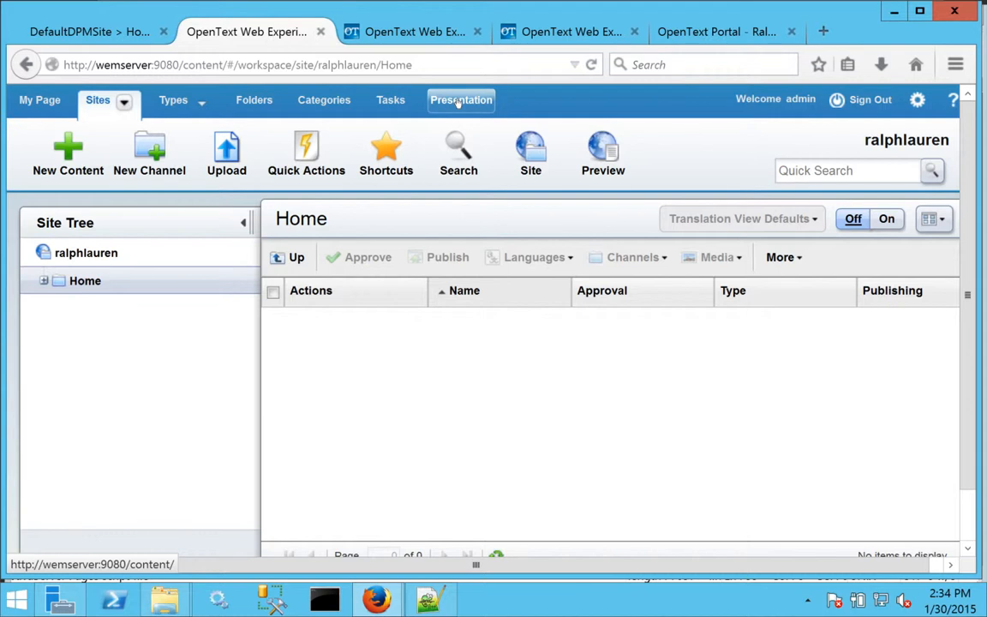
pyautogui.click(460, 101)
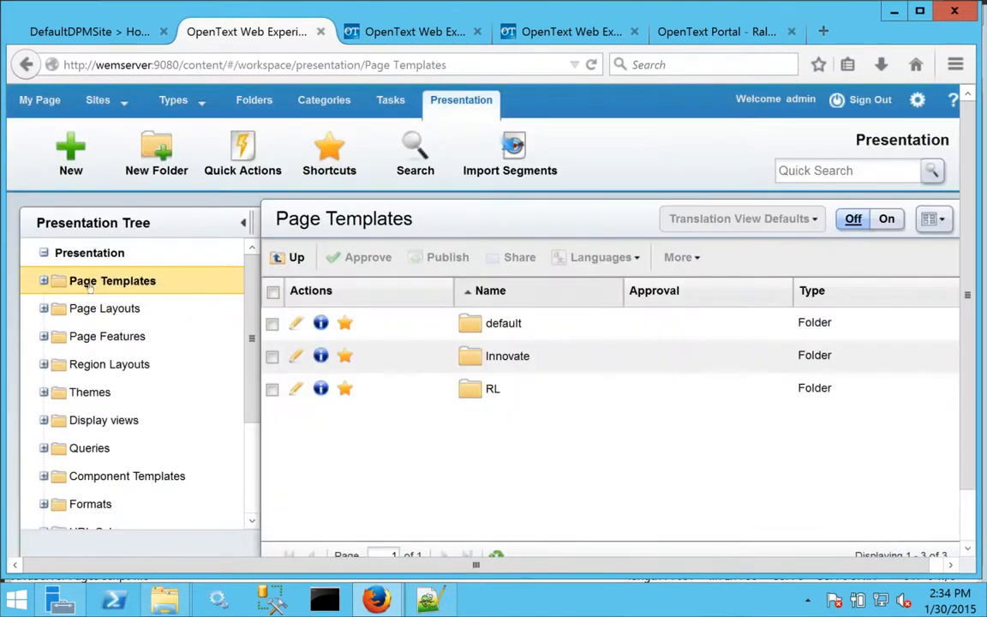
pyautogui.click(96, 309)
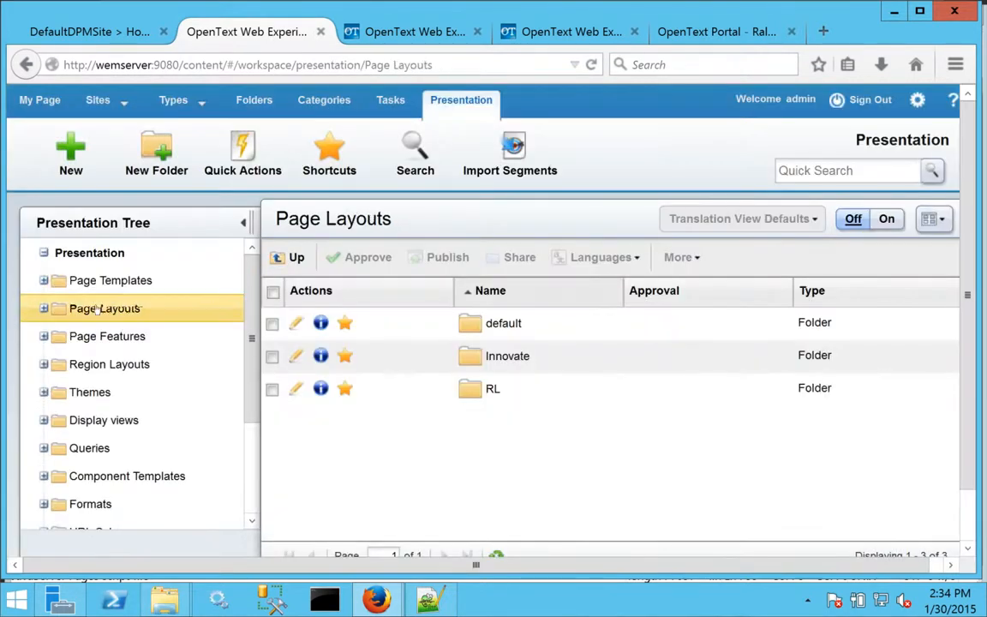
# - Create a new folder named RL inside the Page Layouts folder
pyautogui.rightClick(99, 310)
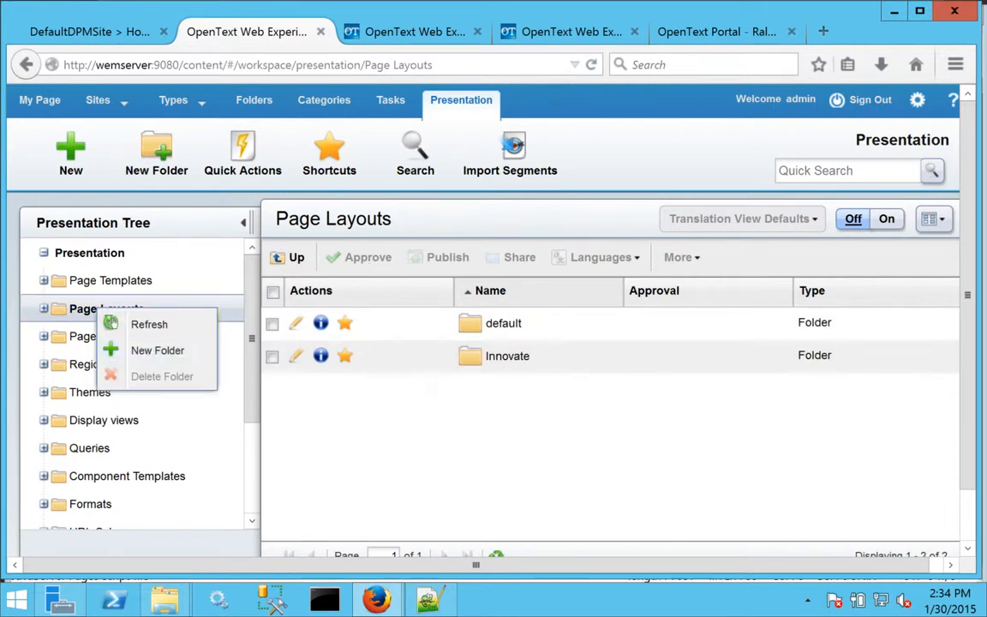
pyautogui.click(140, 351)
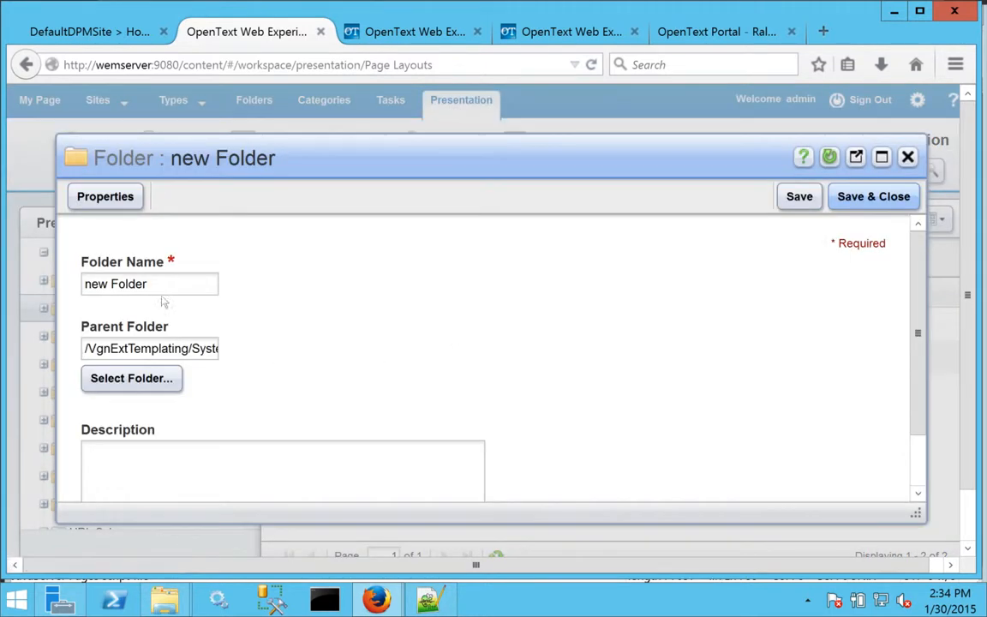
pyautogui.write('RL')
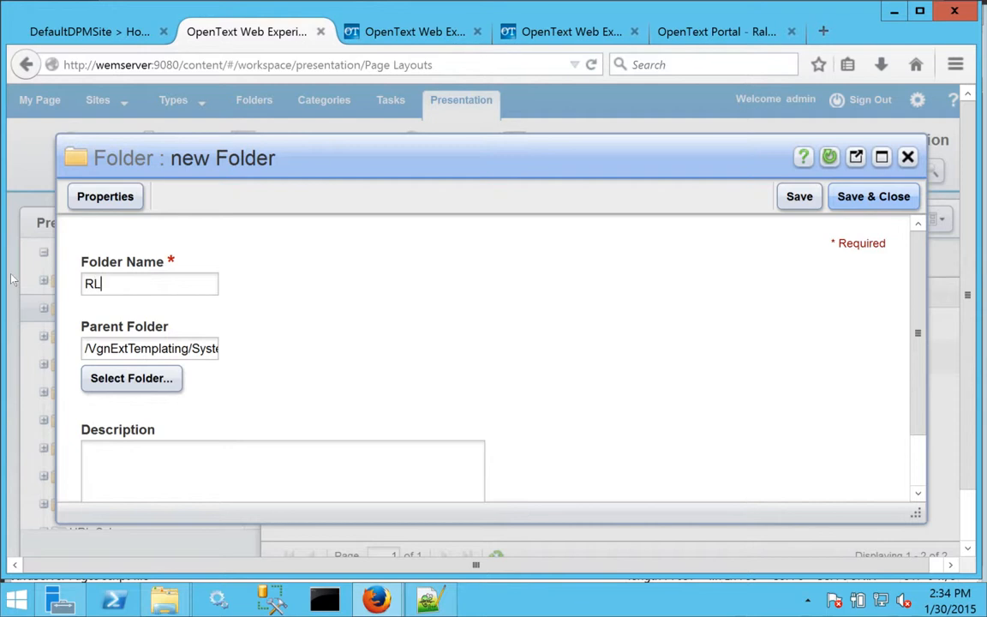
pyautogui.click(849, 206)
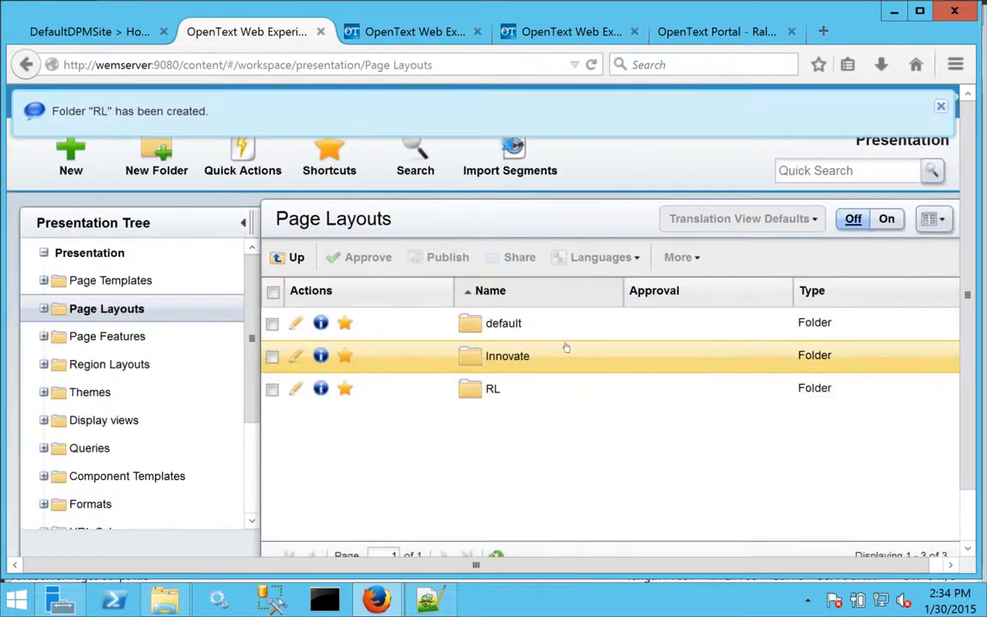
# - Start a new page layout in the RL folder, named RL Default Layout, with the path /sites/custom/RLDefaultLayout.jsp
pyautogui.doubleClick(501, 390)
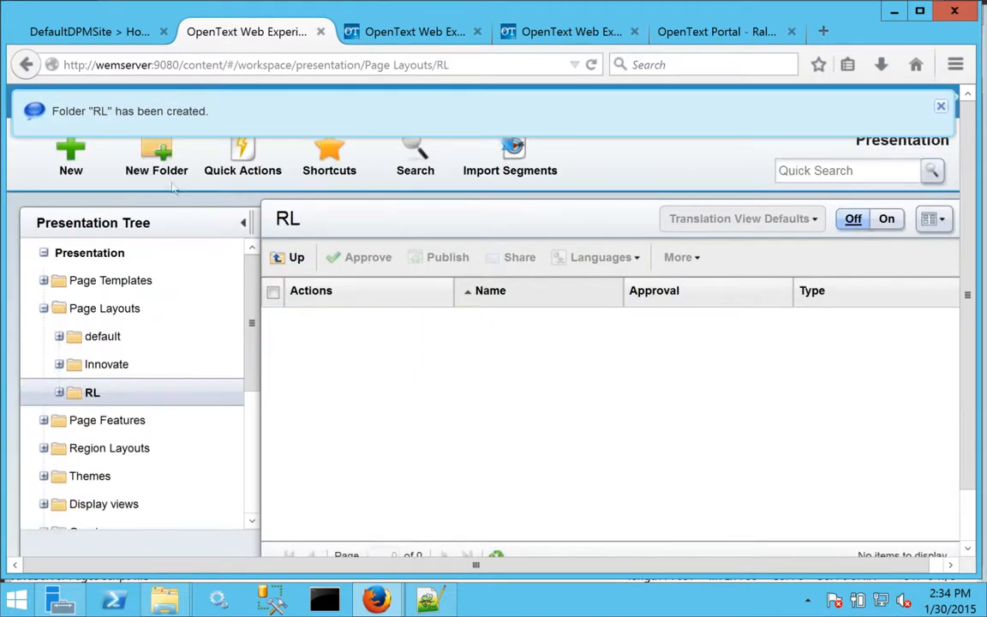
pyautogui.click(71, 154)
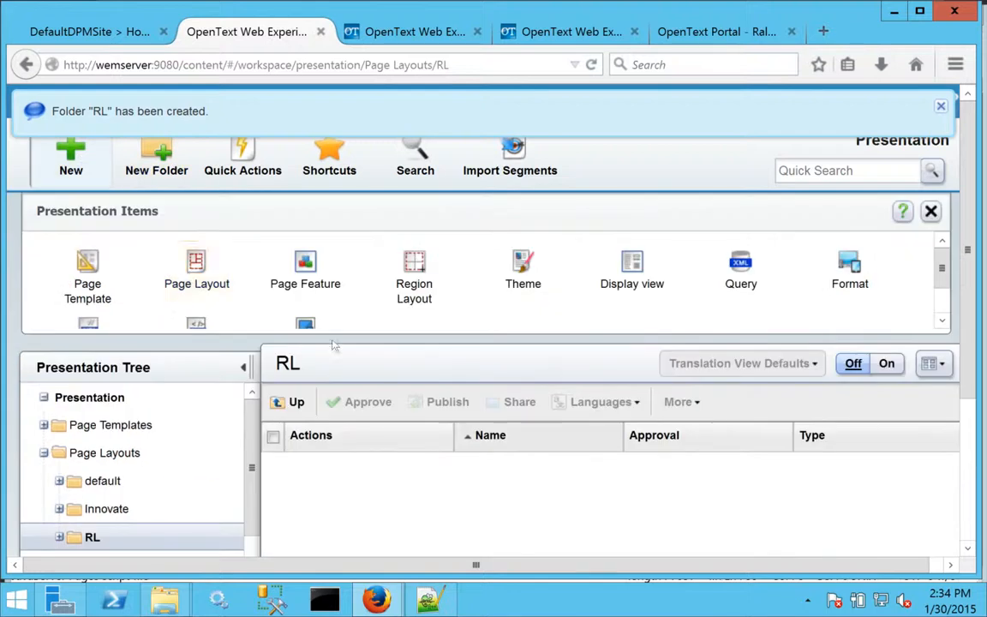
pyautogui.click(196, 268)
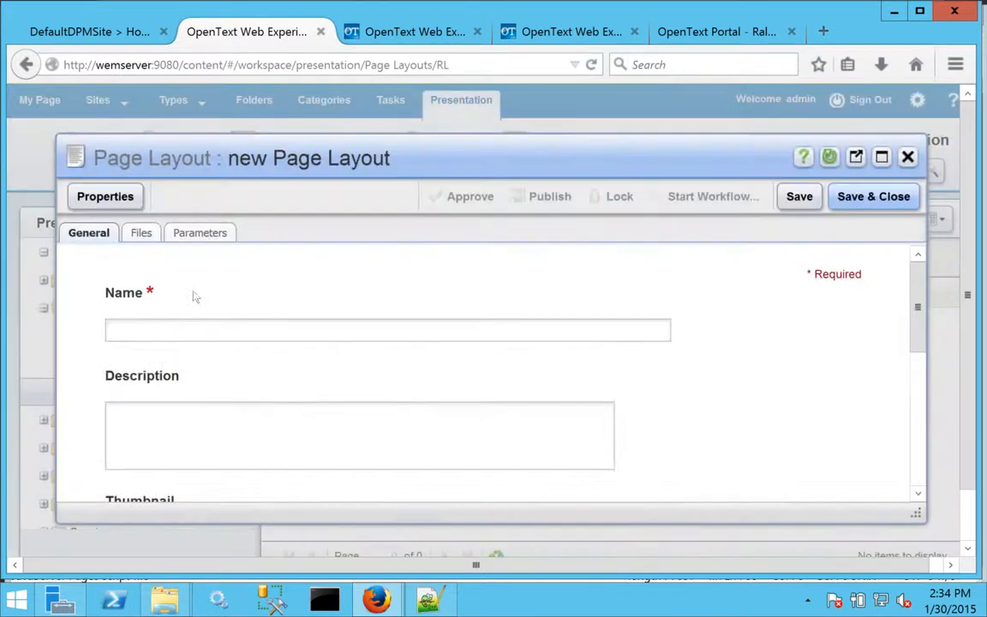
pyautogui.click(161, 328)
pyautogui.write('RL Default Layout')
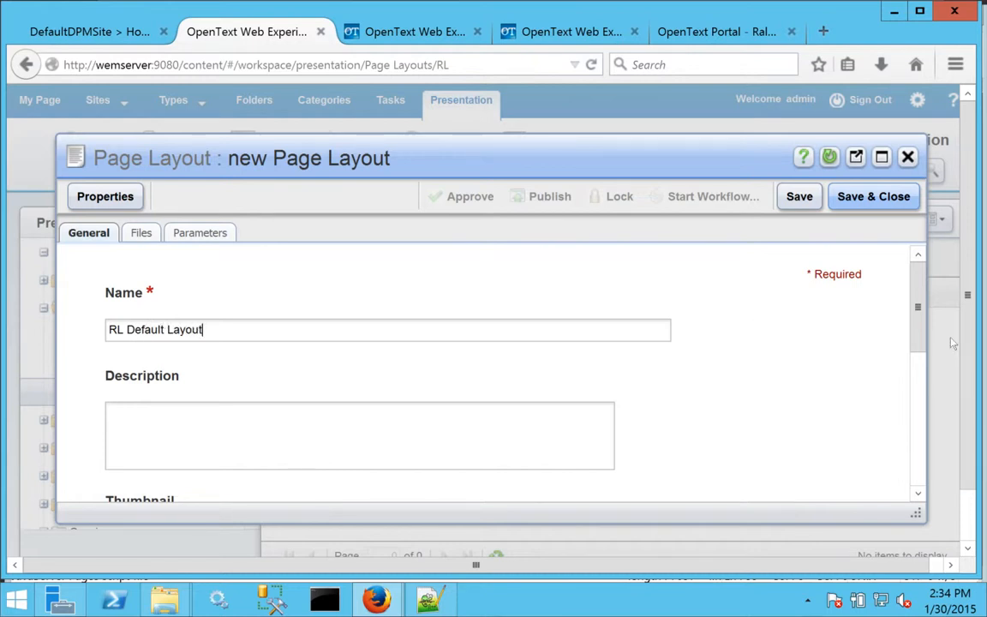
pyautogui.moveTo(926, 403); pyautogui.dragTo(907, 404)
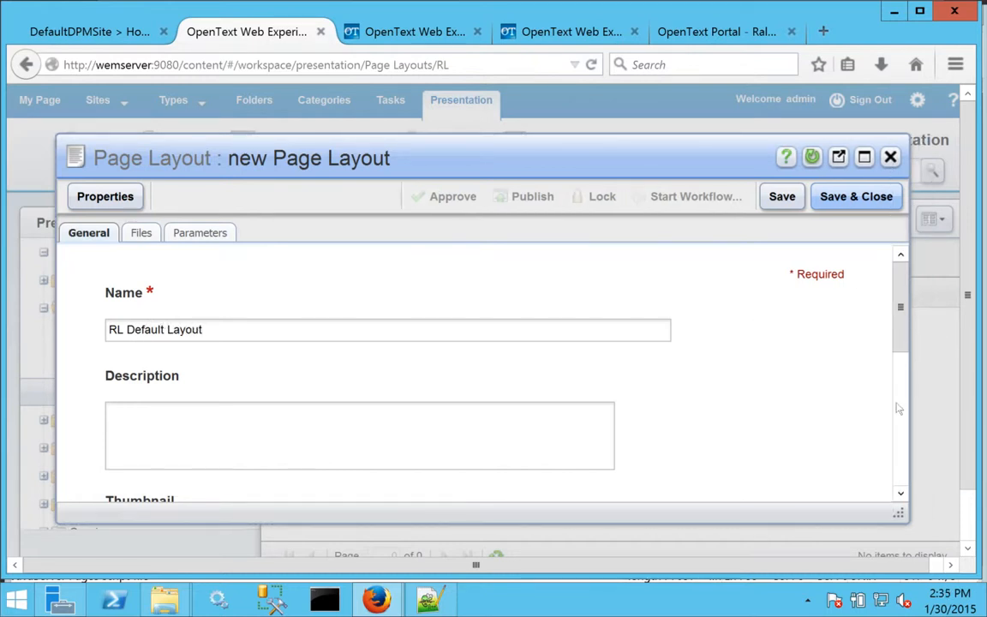
pyautogui.scroll(-3, 810, 377)
pyautogui.write('/sites/custom/RLDefaultLayout.jsp')
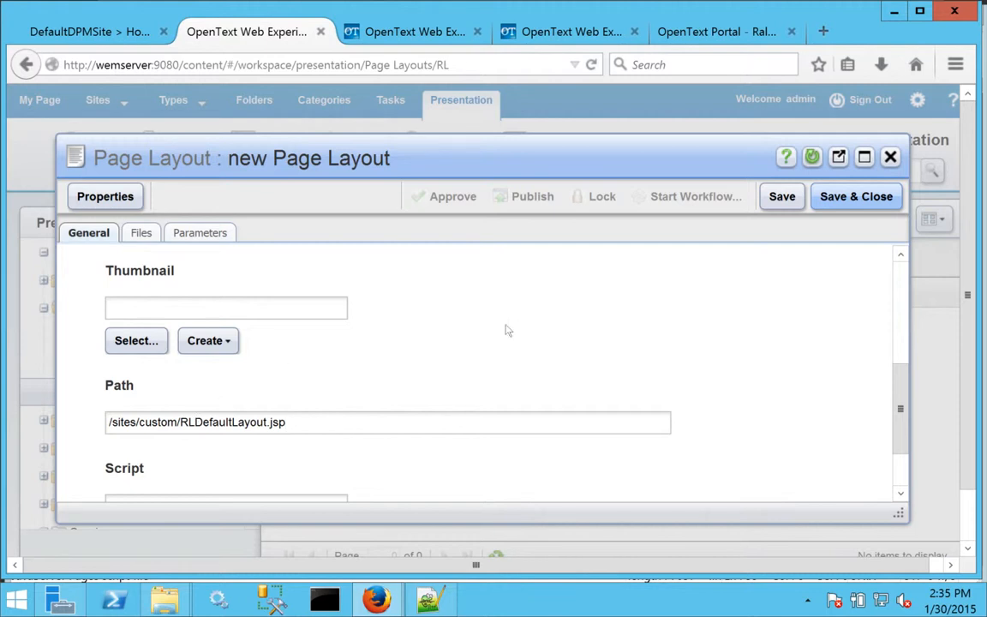
# - Add a file row to the page layout with the friendly ID RL Default CSS and the path /sites/custom/style.css
pyautogui.click(139, 234)
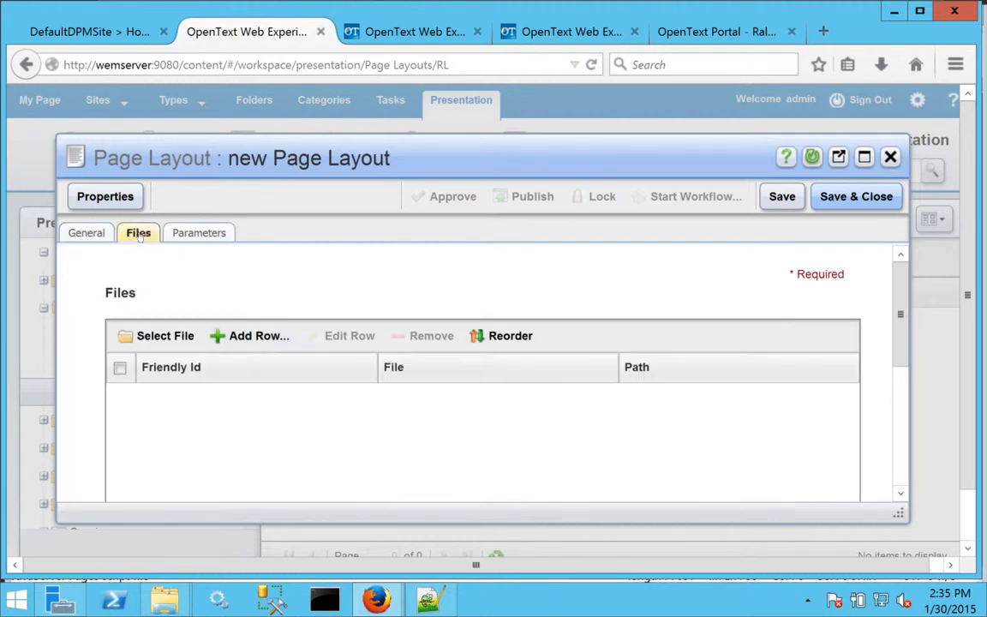
pyautogui.click(258, 337)
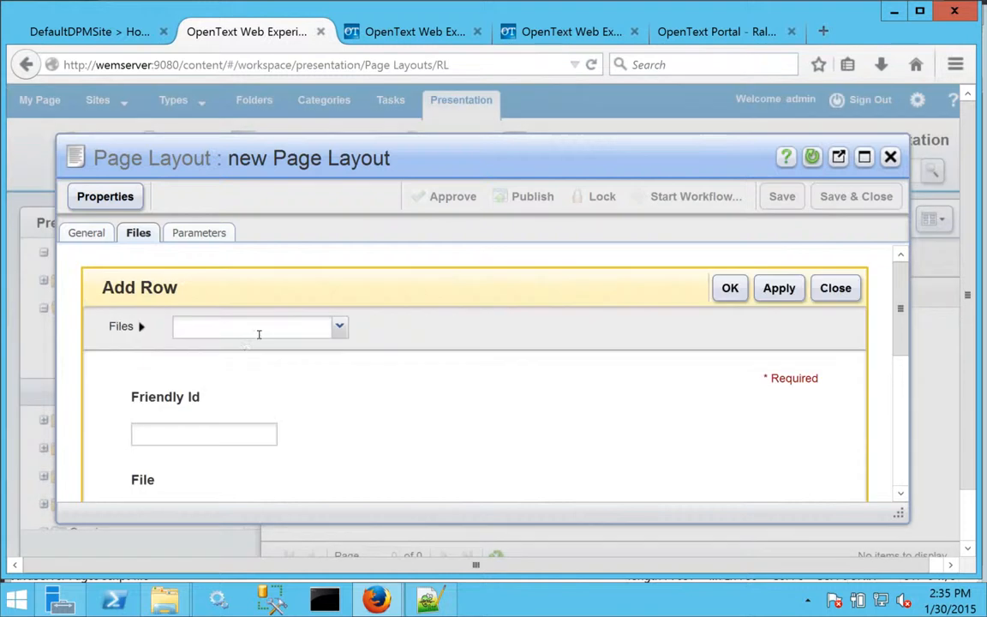
pyautogui.write('RL Default CSS')
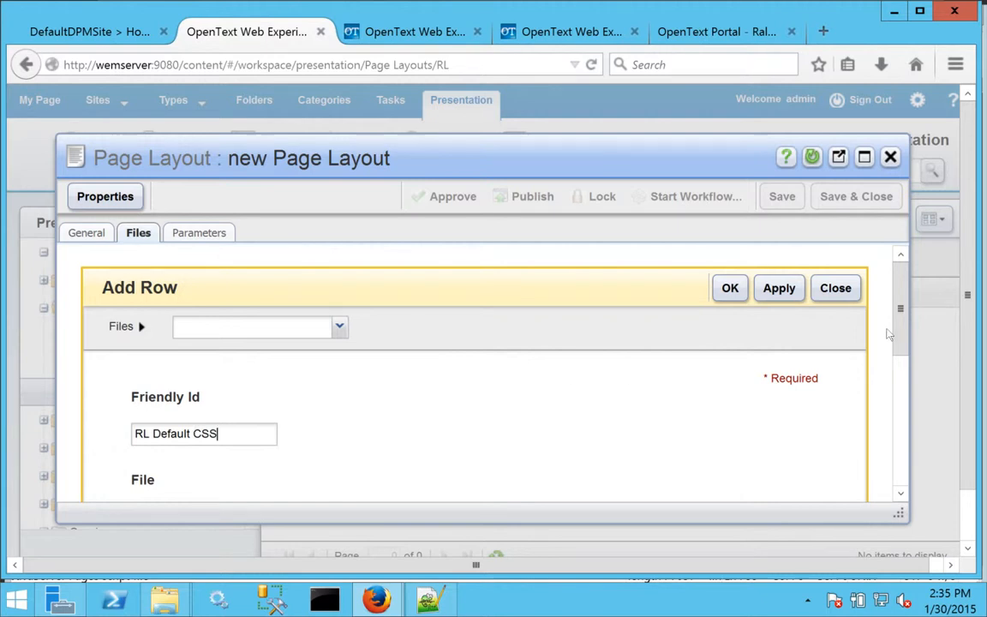
pyautogui.scroll(-3, 900, 330)
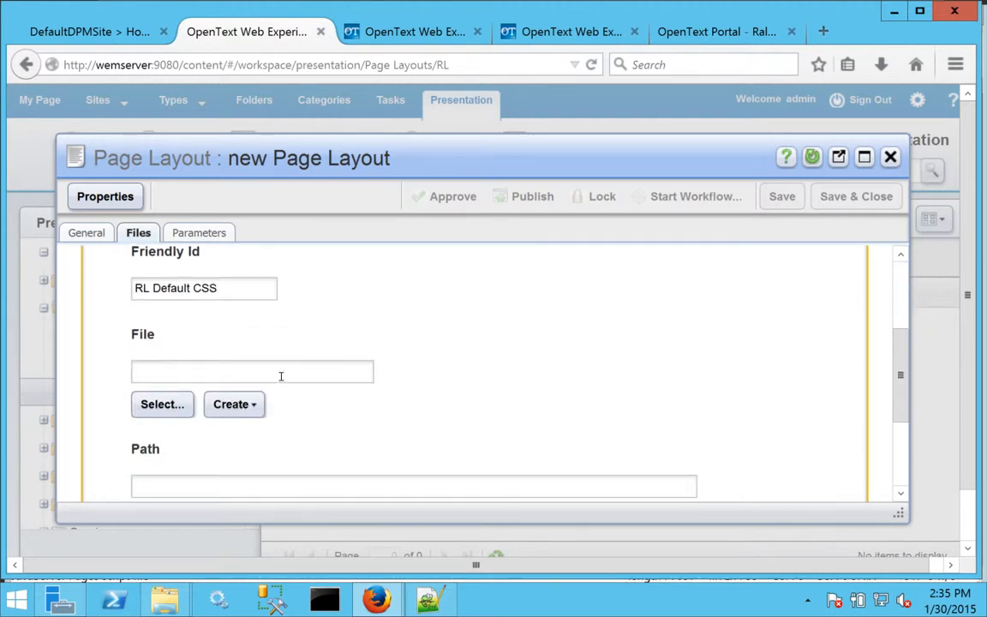
pyautogui.click(217, 481)
pyautogui.write('/sites/custom/style.css')
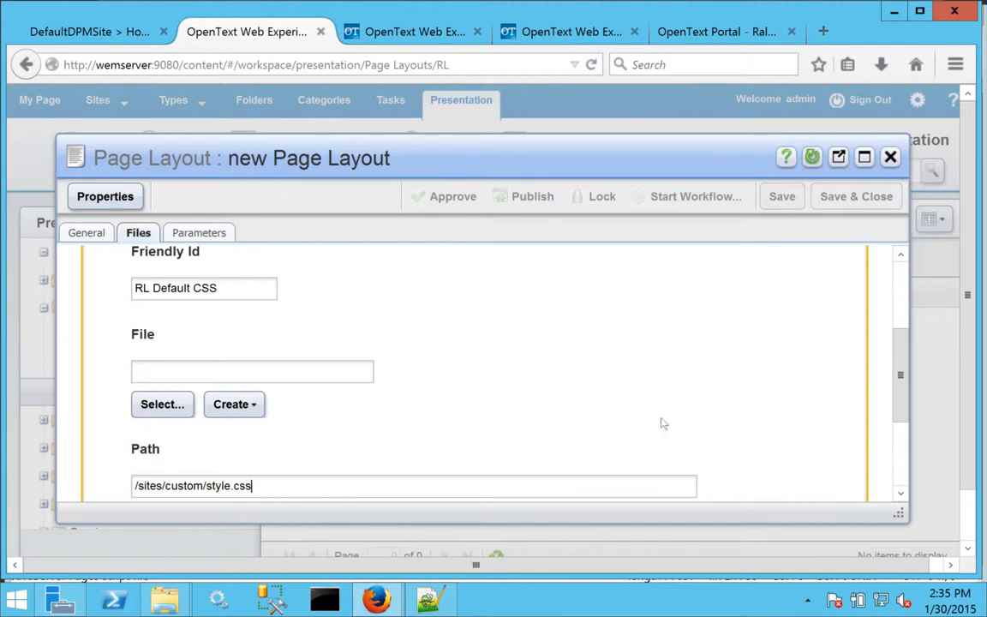
pyautogui.moveTo(899, 377); pyautogui.dragTo(898, 275)
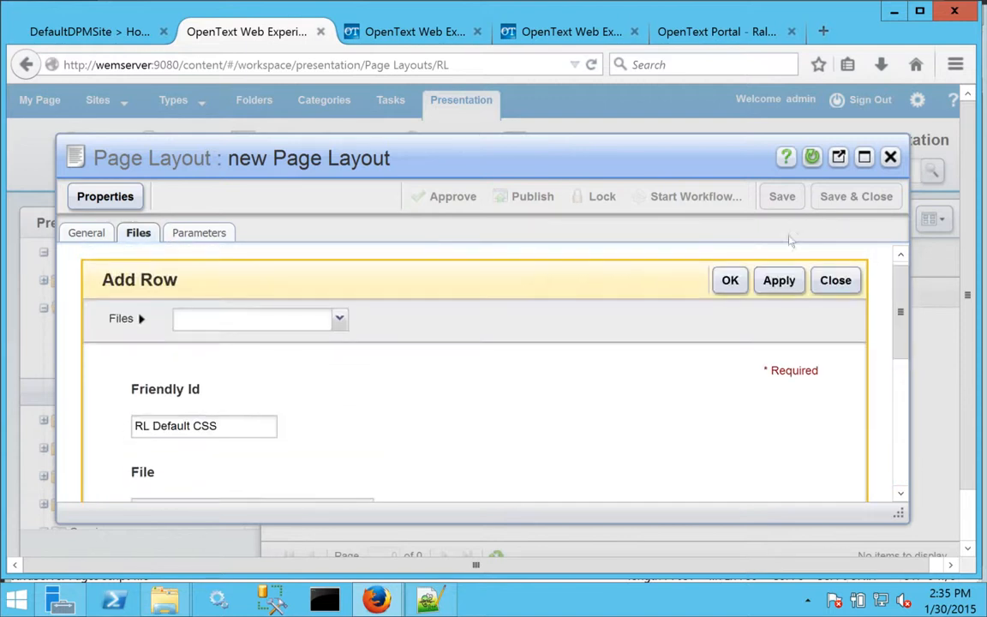
pyautogui.click(727, 282)
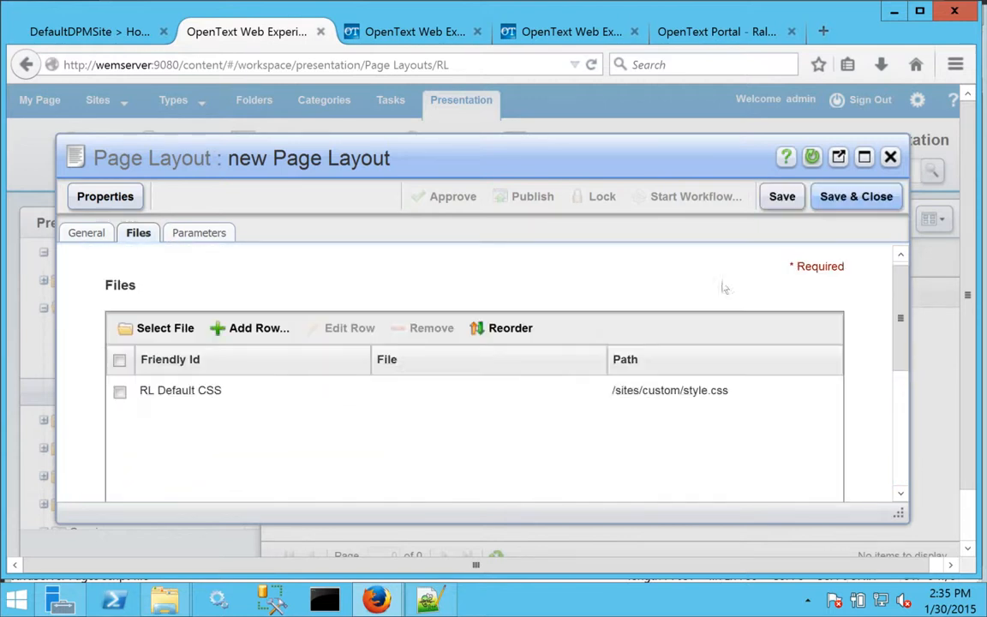
# - Recheck the new page layout's file row and JSP path, and save and close the layout
pyautogui.click(212, 393)
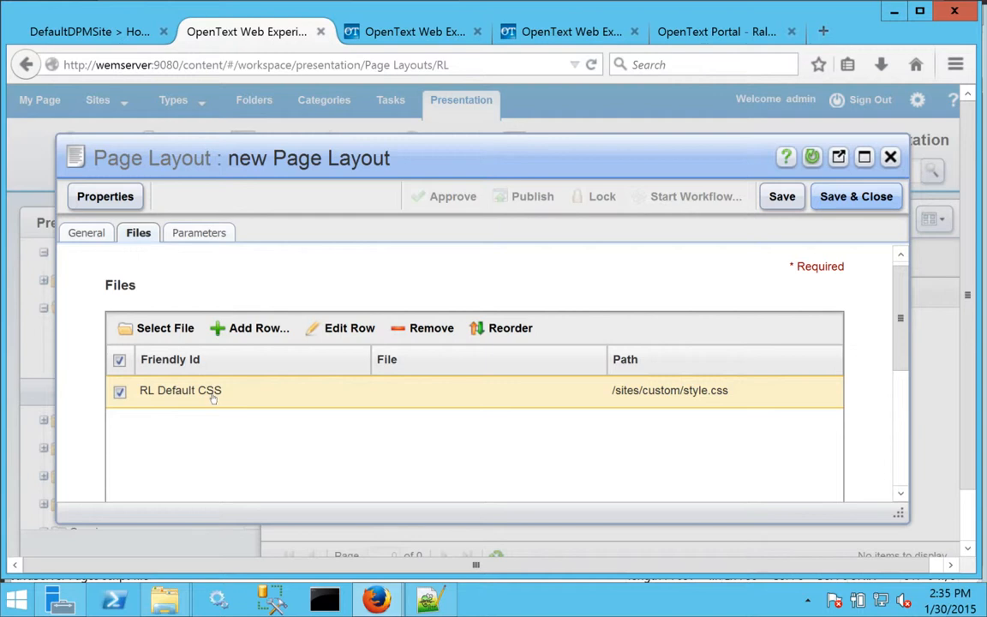
pyautogui.click(91, 234)
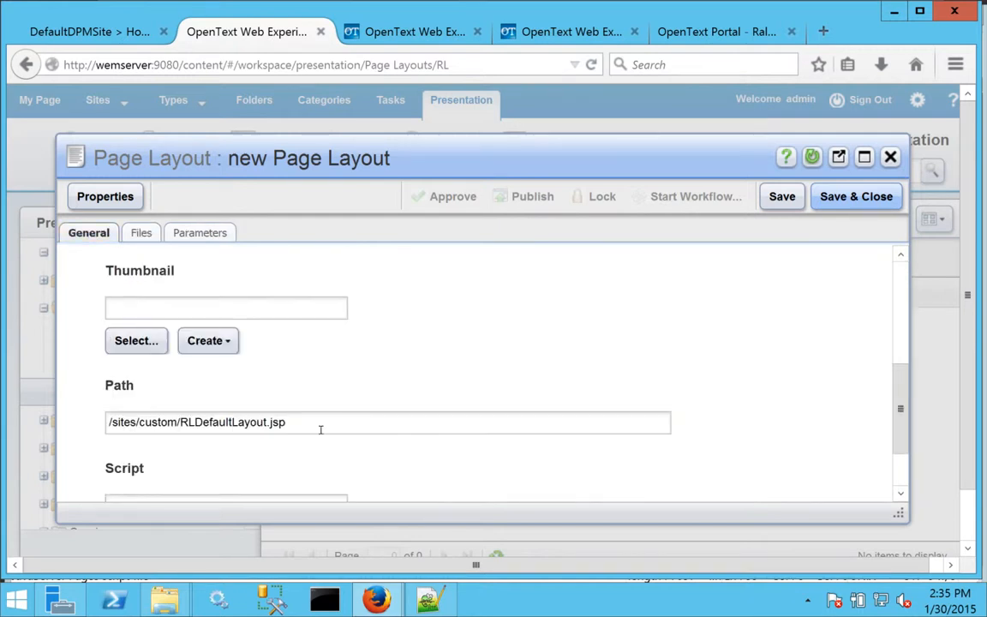
pyautogui.moveTo(303, 424); pyautogui.dragTo(72, 411)
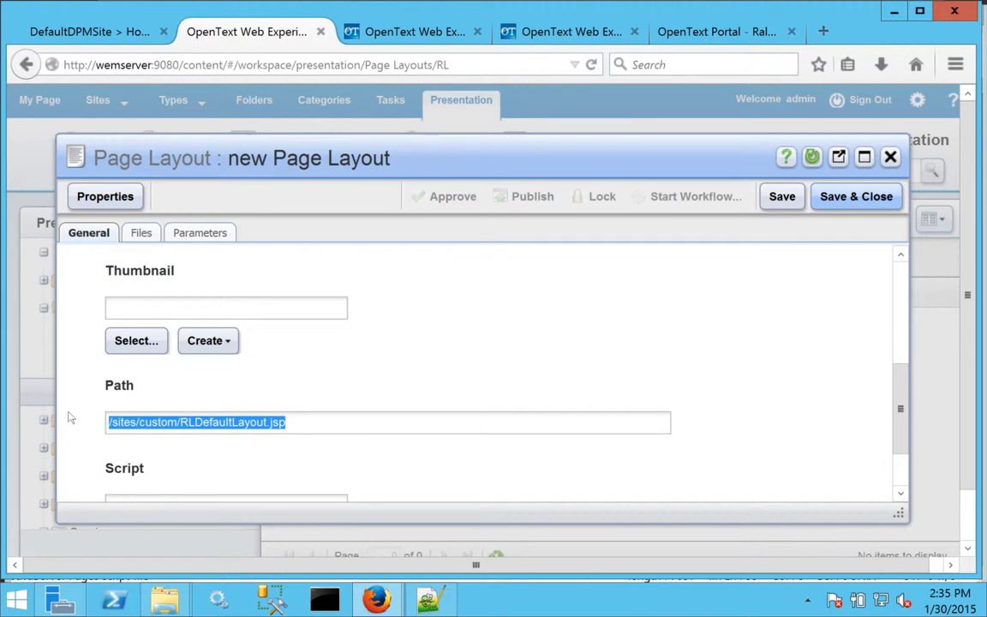
pyautogui.click(853, 196)
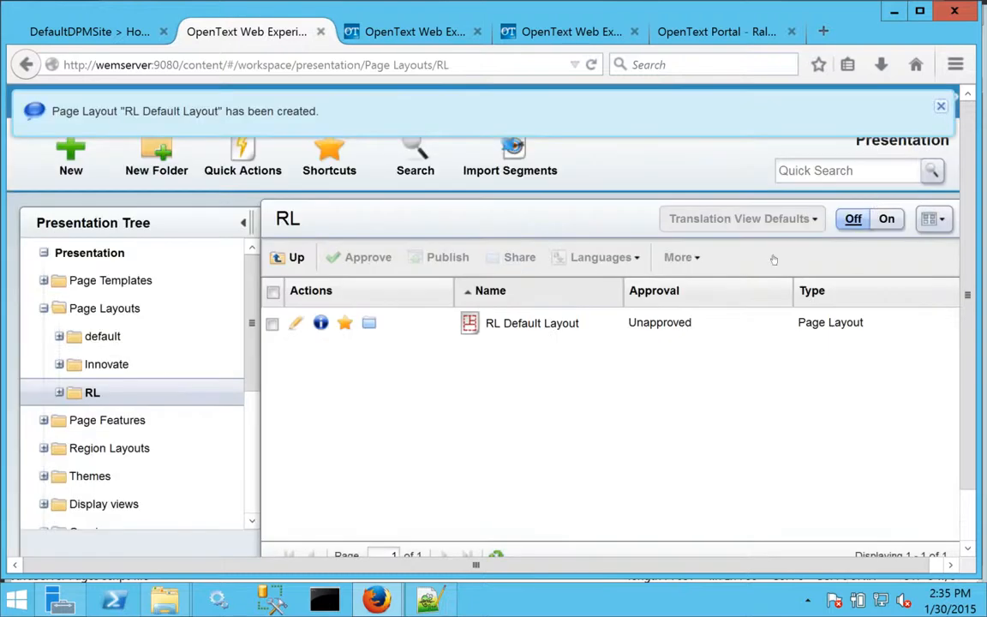
# - Share the RL Default Layout page layout with the ralphlauren site and approve it
pyautogui.click(369, 323)
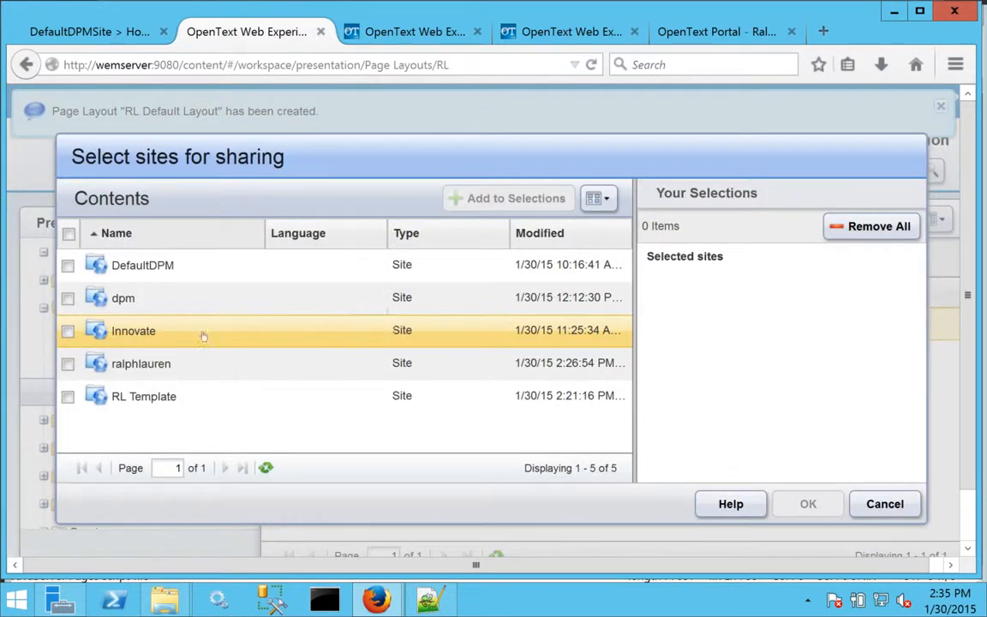
pyautogui.click(67, 363)
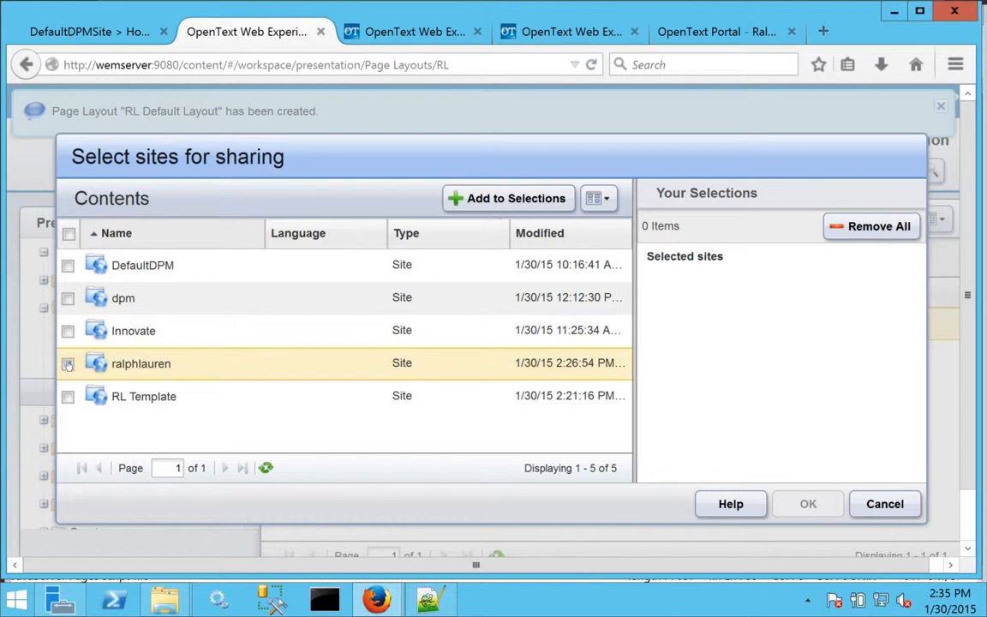
pyautogui.click(467, 197)
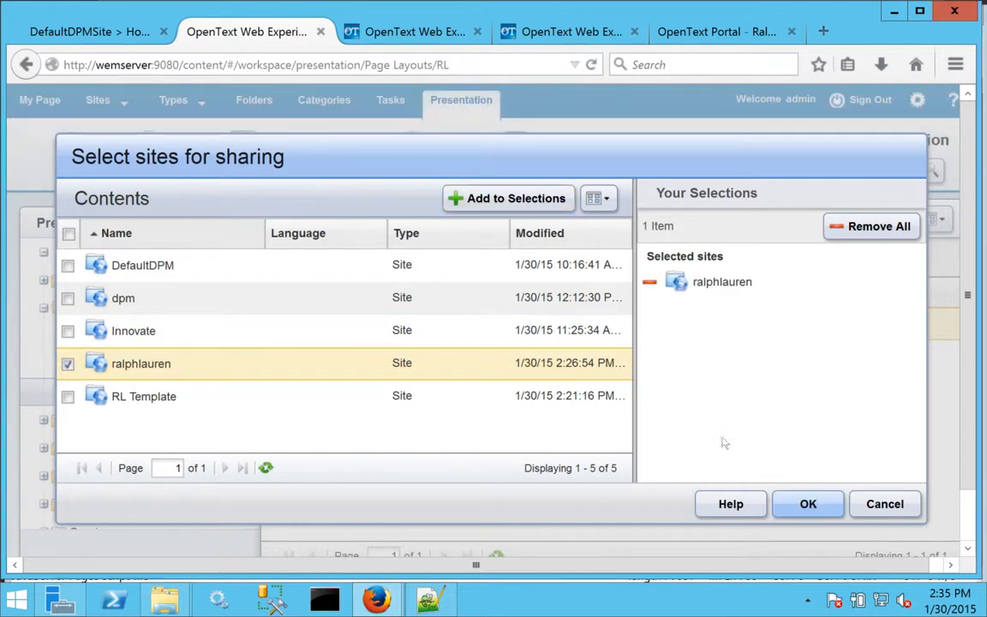
pyautogui.click(806, 504)
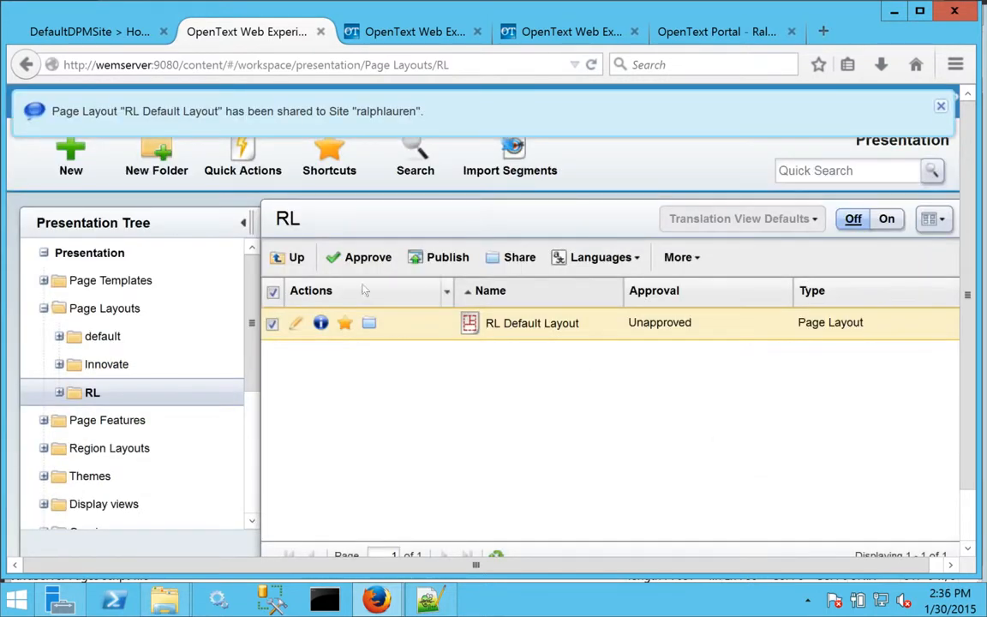
pyautogui.click(336, 256)
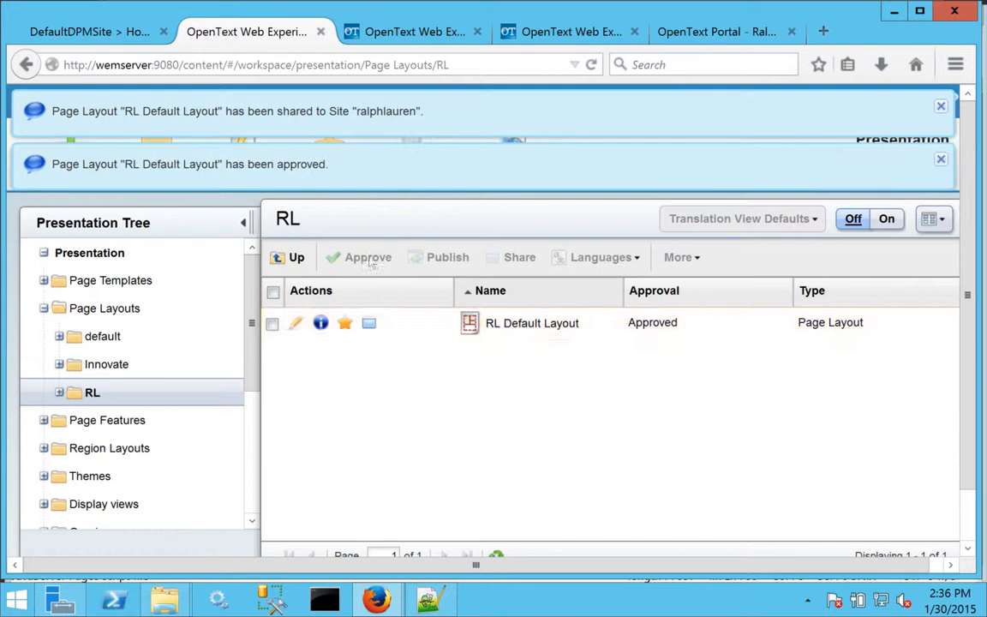
pyautogui.click(272, 325)
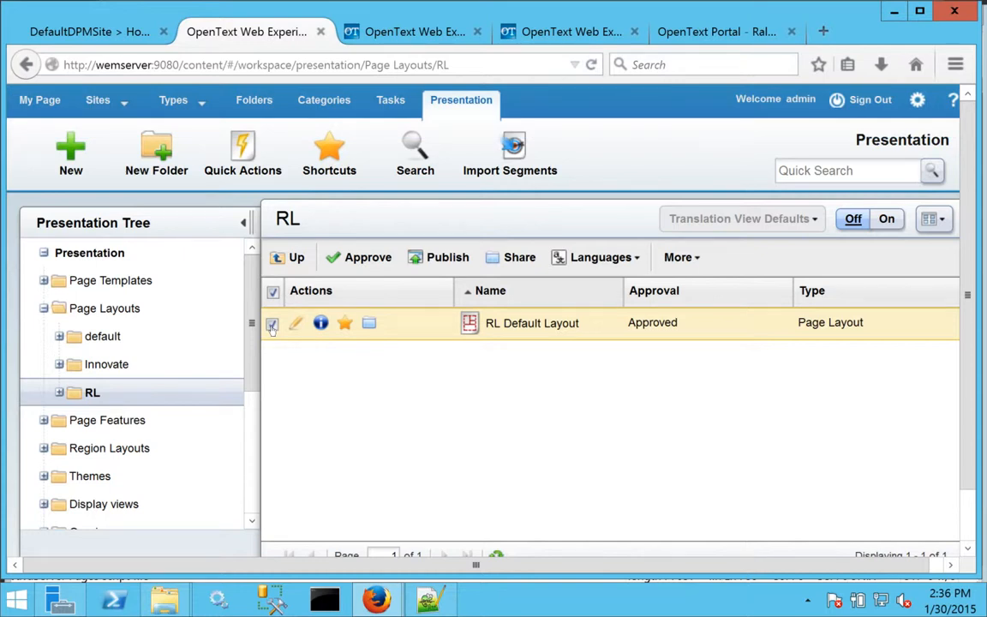
# - Switch to File Explorer and open the folder C:\Tomcat7\webapps\sites\pagelayouts
pyautogui.moveTo(165, 600)
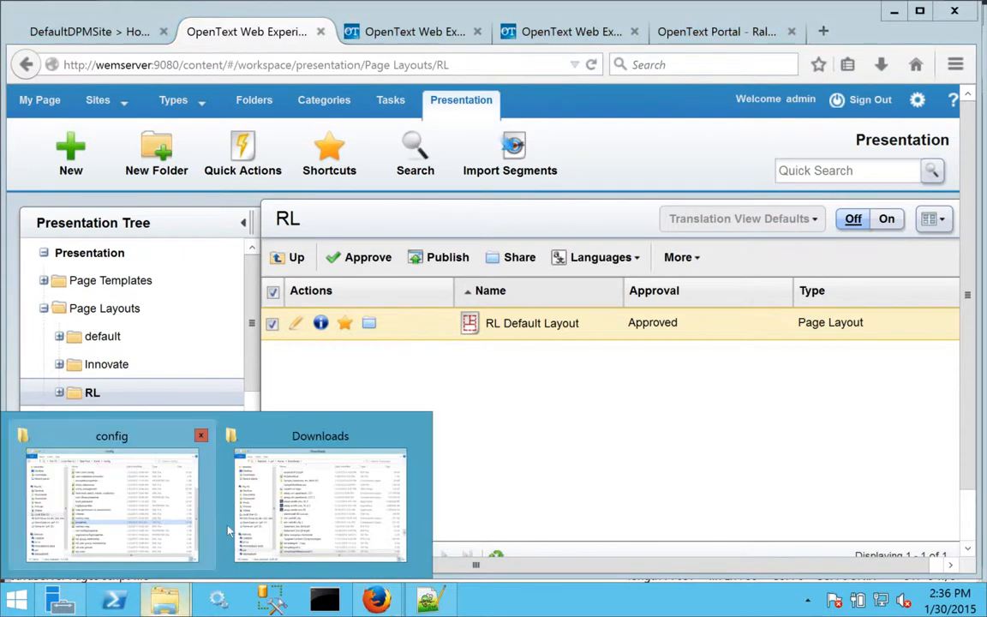
pyautogui.click(172, 509)
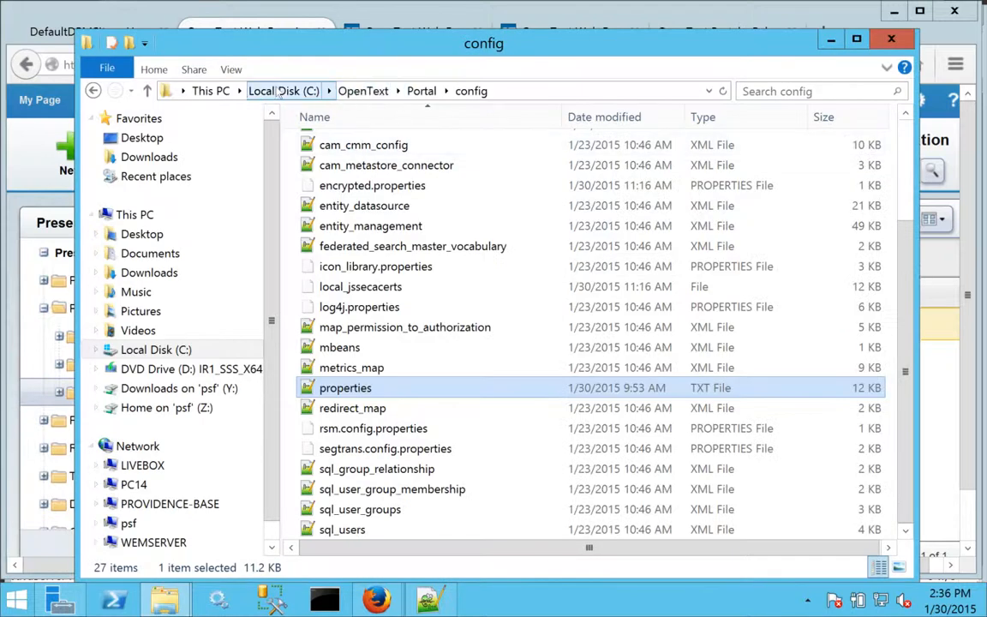
pyautogui.click(281, 93)
pyautogui.doubleClick(341, 285)
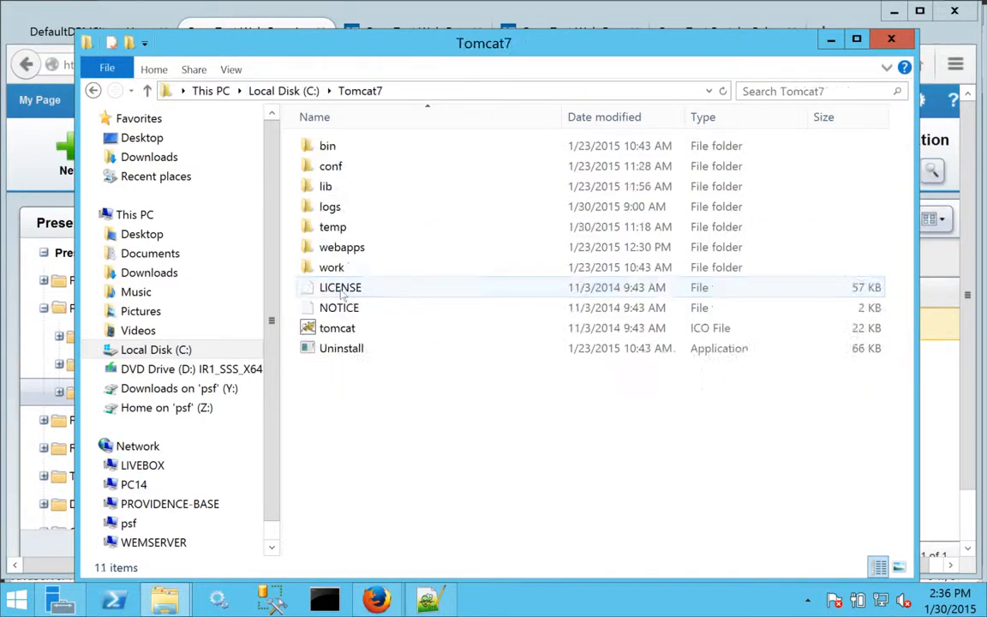
pyautogui.doubleClick(336, 248)
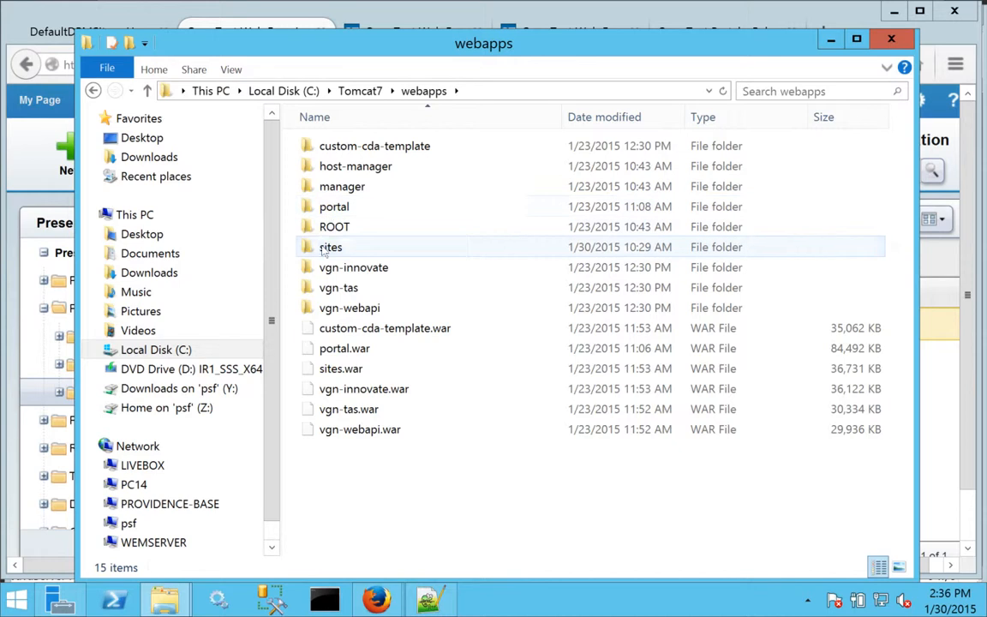
pyautogui.doubleClick(325, 247)
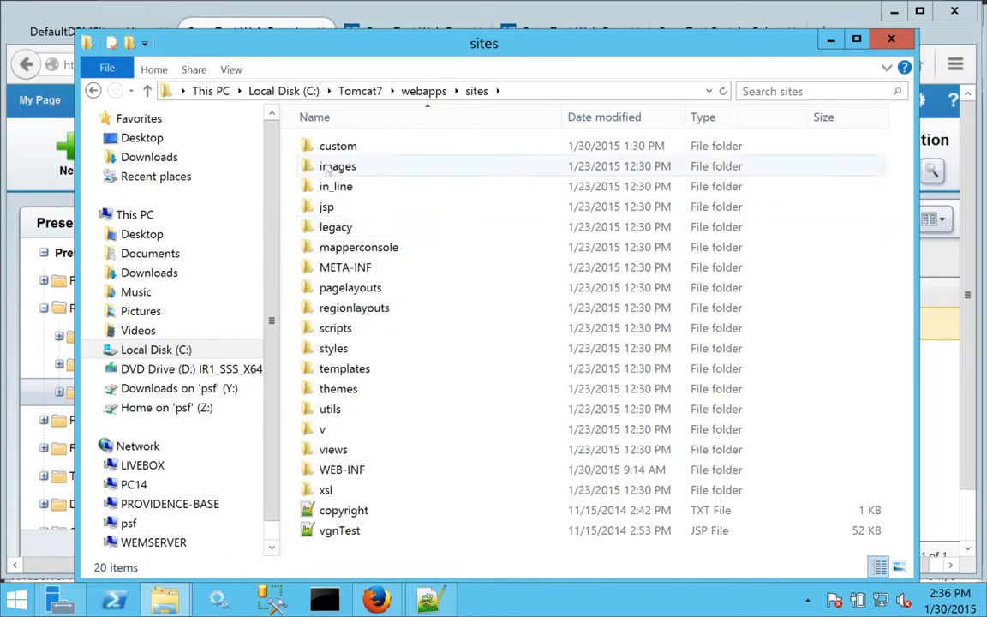
pyautogui.doubleClick(326, 291)
# - Open the defaultPageLayout JSP file in Notepad++, declining to reload the modified RLDefaultGrid.jsp
pyautogui.click(358, 149)
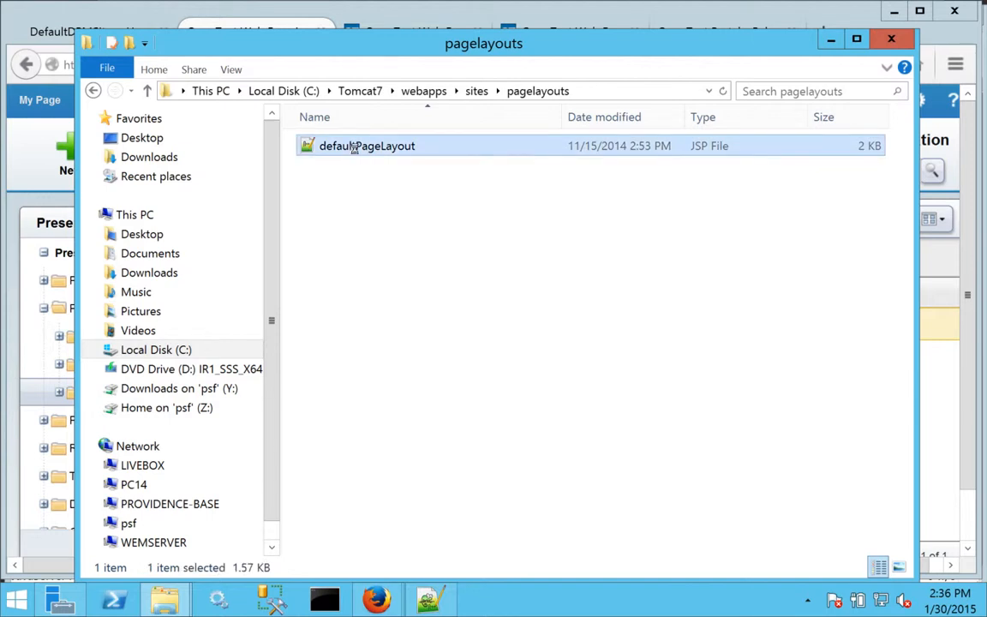
pyautogui.rightClick(354, 150)
pyautogui.click(408, 177)
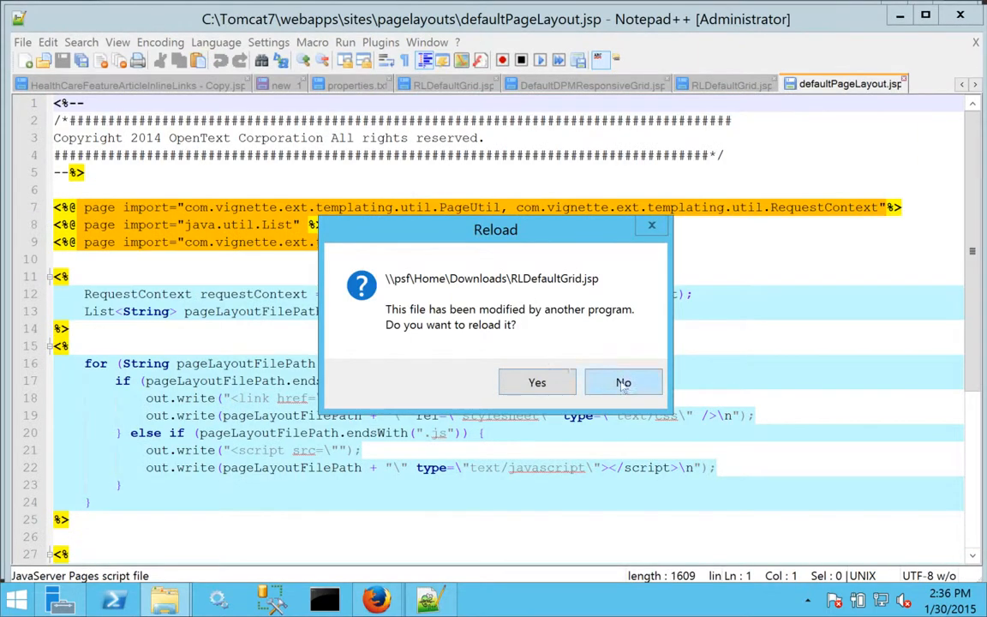
pyautogui.click(623, 381)
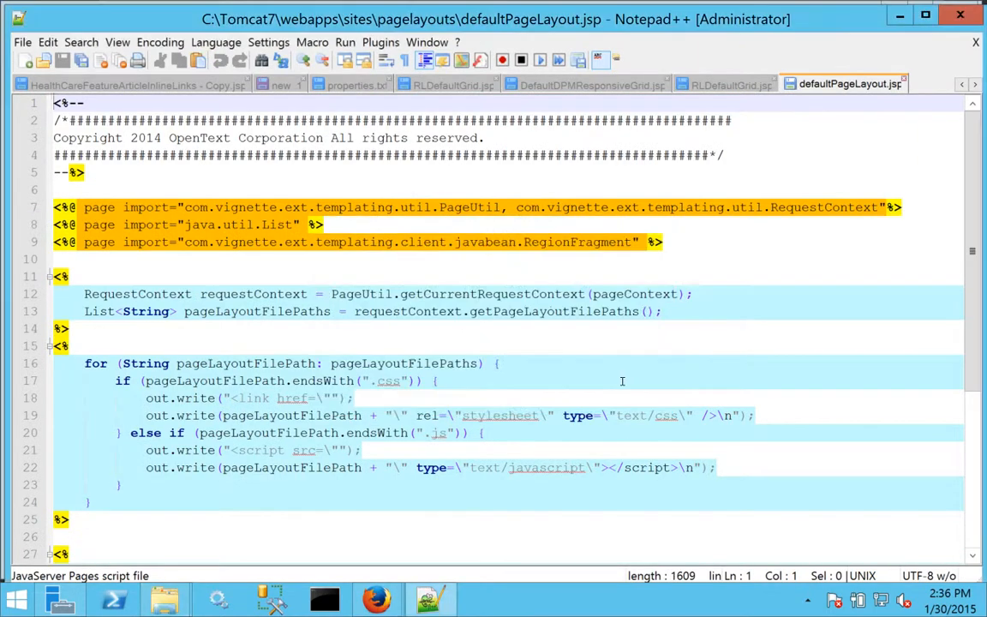
# - Review the code of defaultPageLayout.jsp, especially the block that writes the page layout's CSS and JavaScript links
pyautogui.scroll(-5, 971, 446)
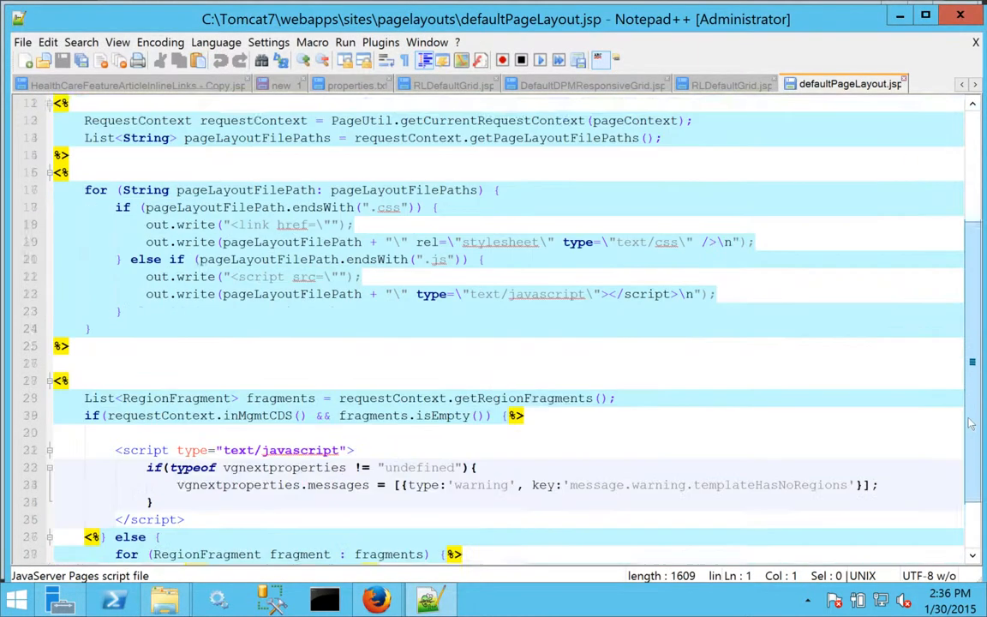
pyautogui.scroll(5, 968, 342)
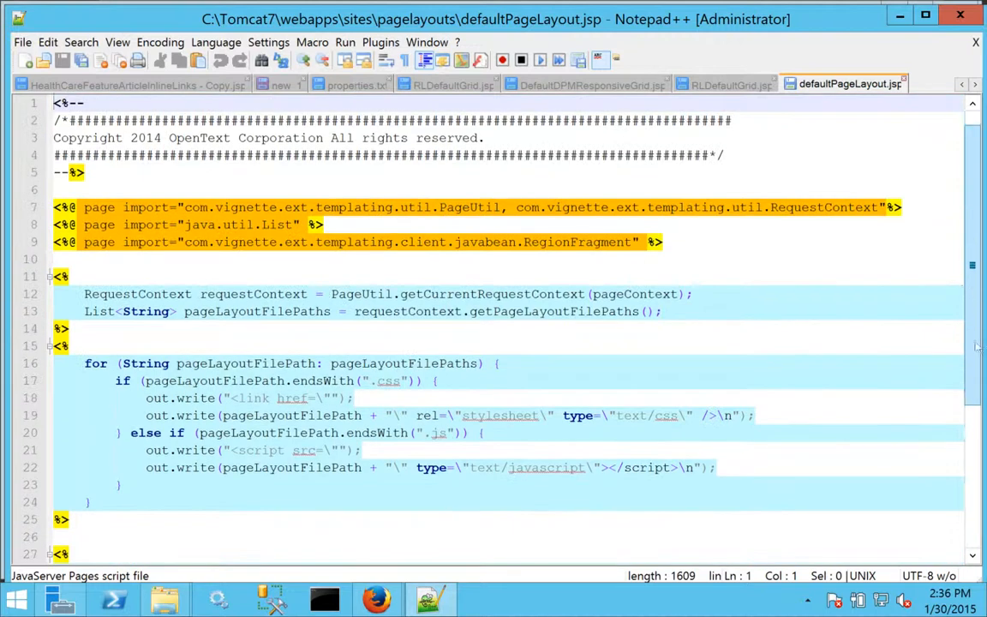
pyautogui.scroll(-3, 972, 378)
pyautogui.moveTo(94, 379); pyautogui.dragTo(27, 144)
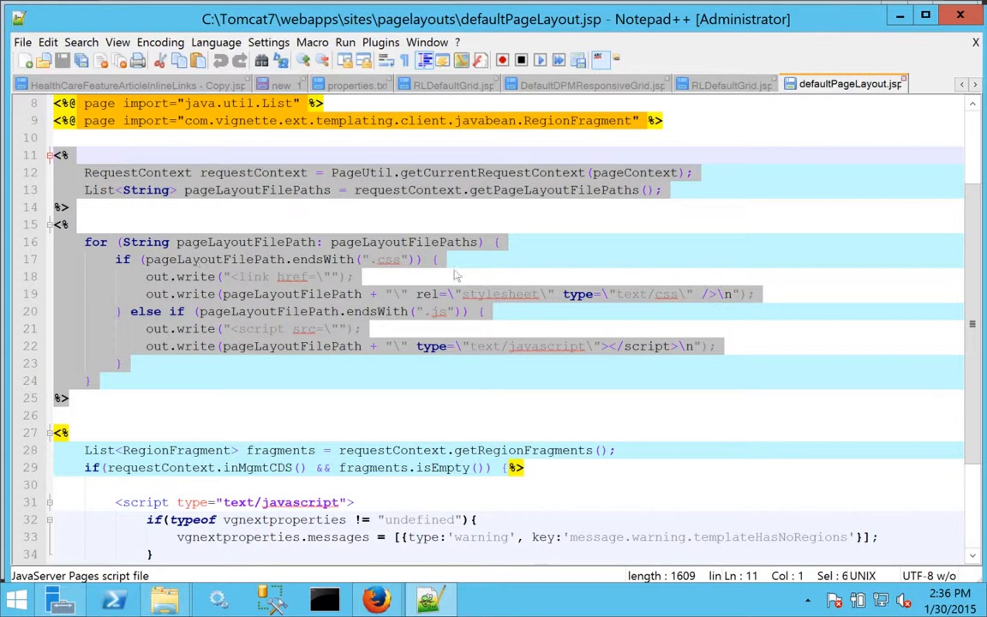
# - Switch to File Explorer and open the folder C:\Tomcat7\webapps\sites\custom
pyautogui.click(902, 18)
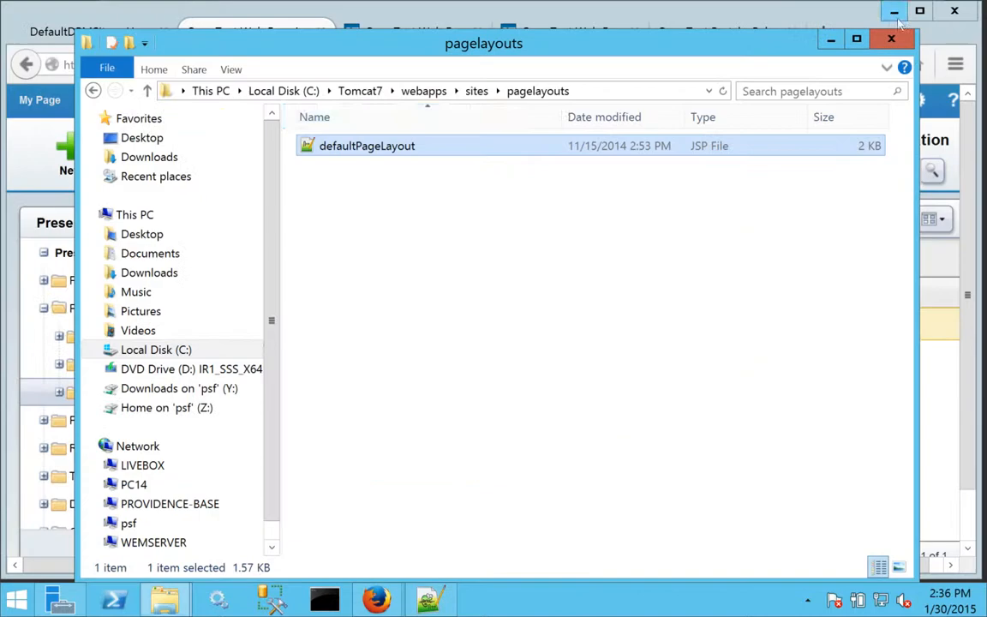
pyautogui.click(476, 90)
pyautogui.doubleClick(338, 144)
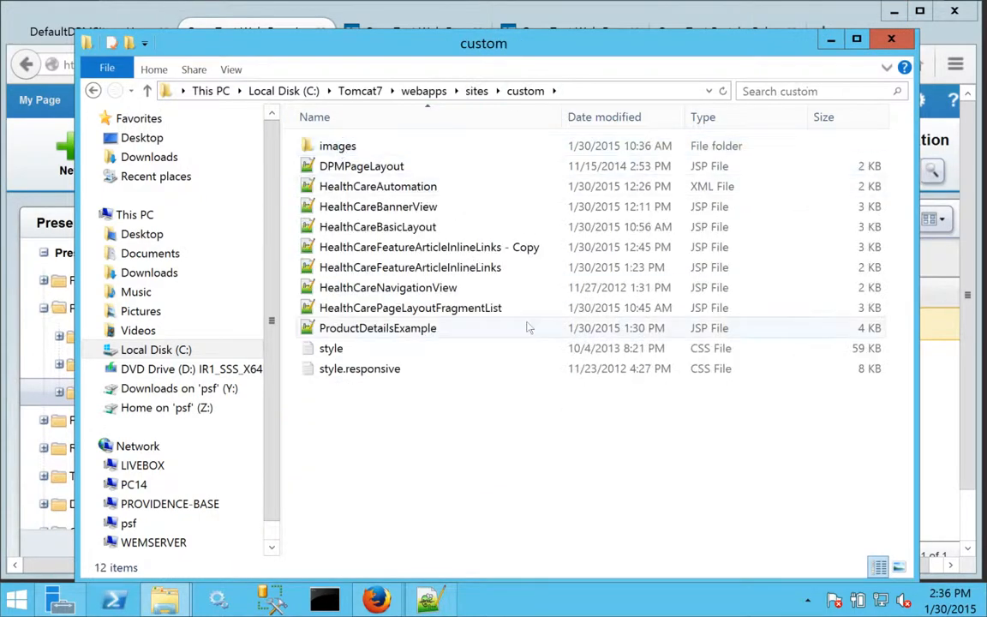
# - Duplicate the DPMPageLayout JSP file in the custom folder and rename the copy as RLDefaultLayout
pyautogui.click(376, 167)
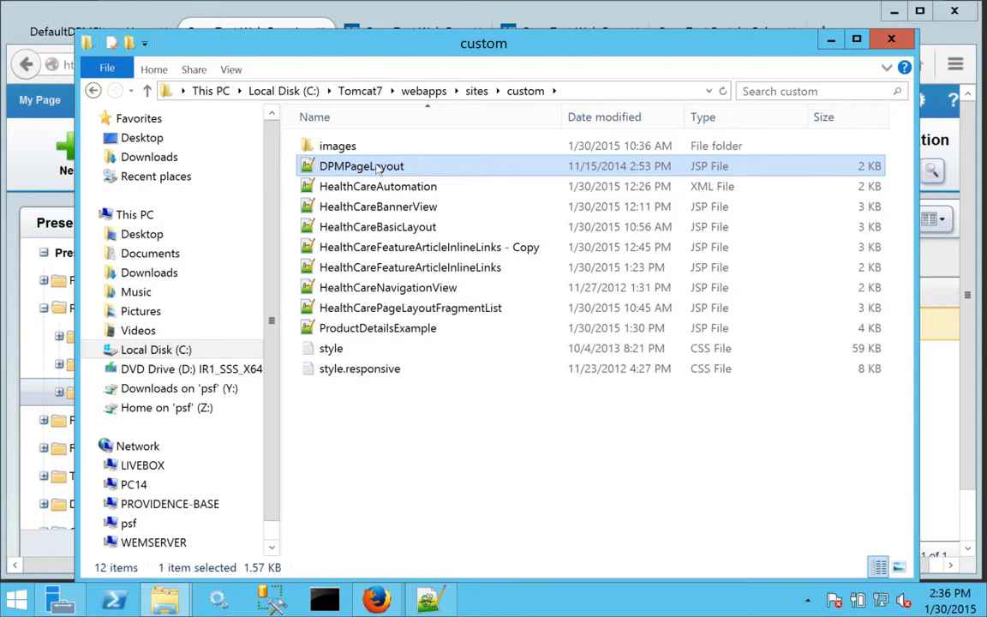
pyautogui.hotkey('ctrl', 'c')
pyautogui.hotkey('ctrl', 'v')
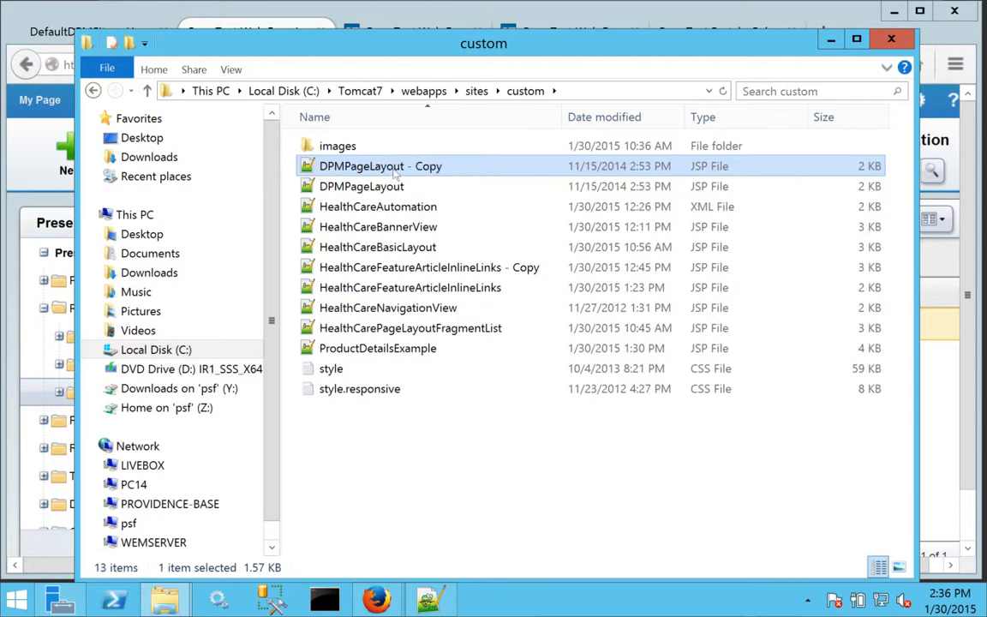
pyautogui.click(395, 169)
pyautogui.write('RLD')
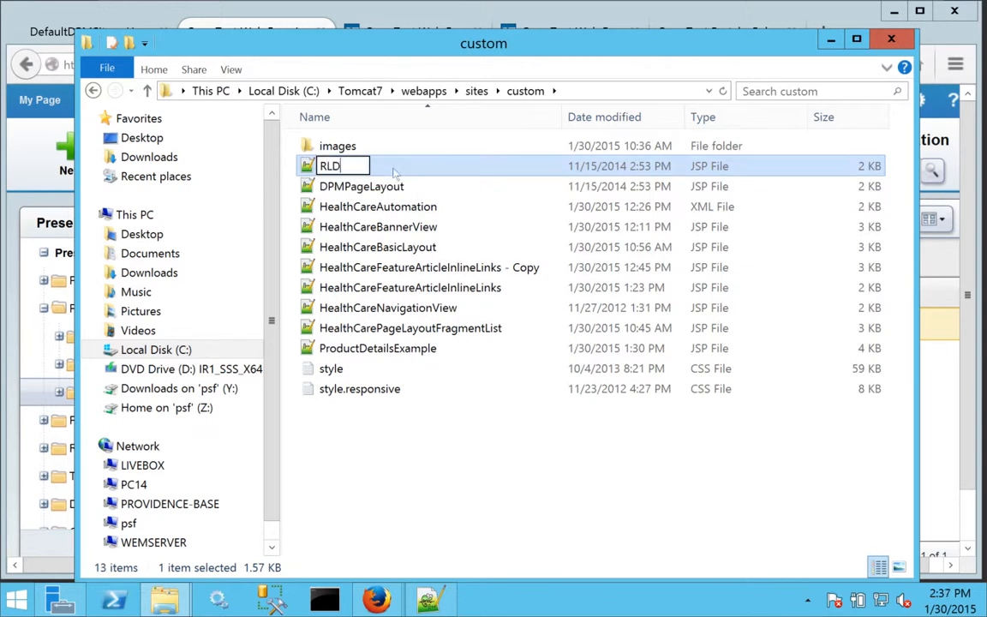
pyautogui.write('efaultLayout')
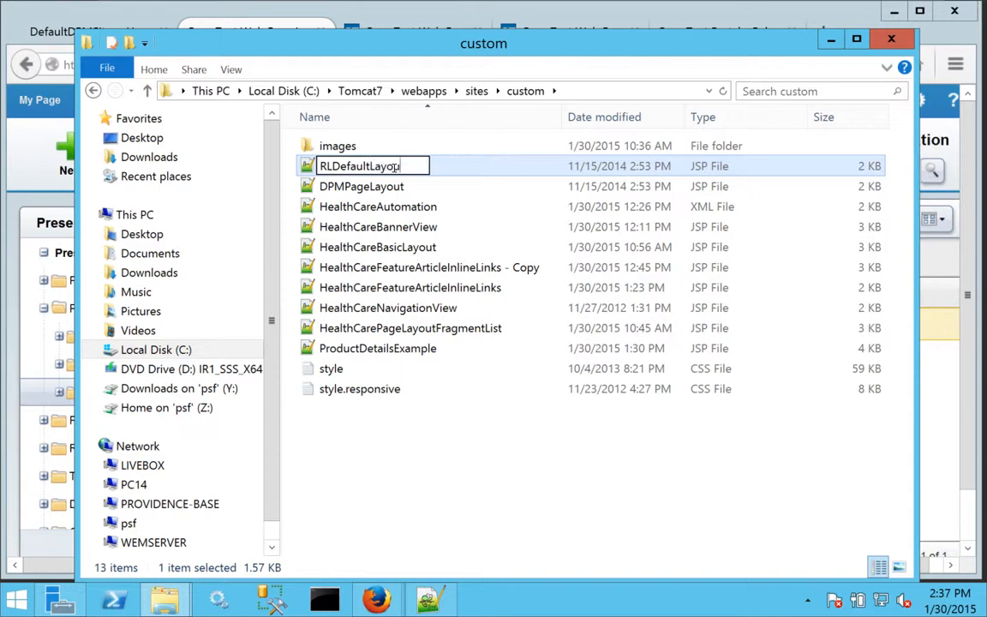
pyautogui.press('Return')
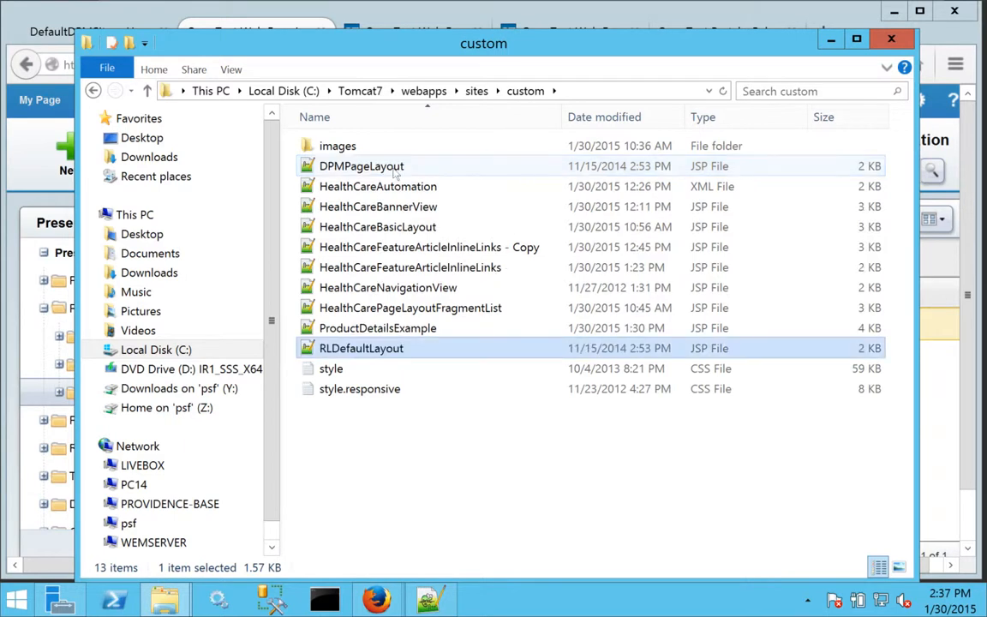
# - Open the RLDefaultLayout JSP file in Notepad++ and examine its CSS/JavaScript link loop and region fragment block
pyautogui.rightClick(386, 348)
pyautogui.click(420, 378)
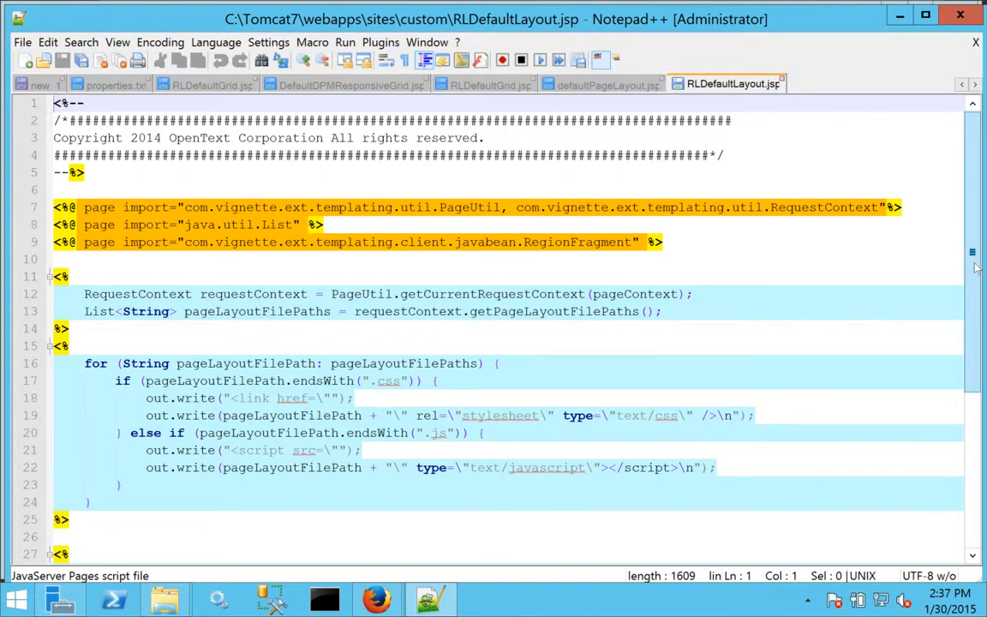
pyautogui.moveTo(977, 268); pyautogui.dragTo(973, 324)
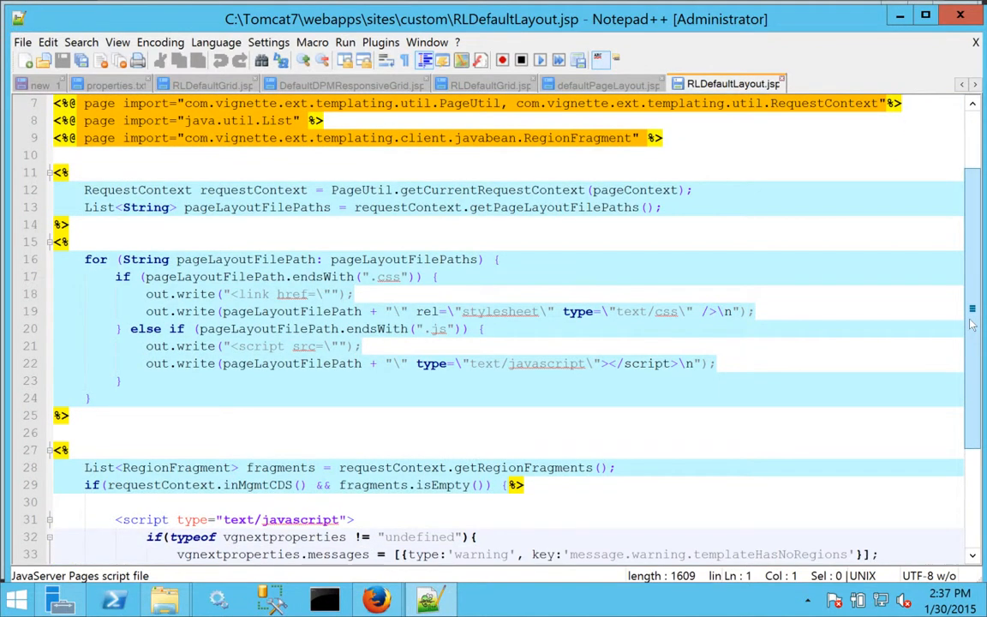
pyautogui.moveTo(973, 324); pyautogui.dragTo(973, 420)
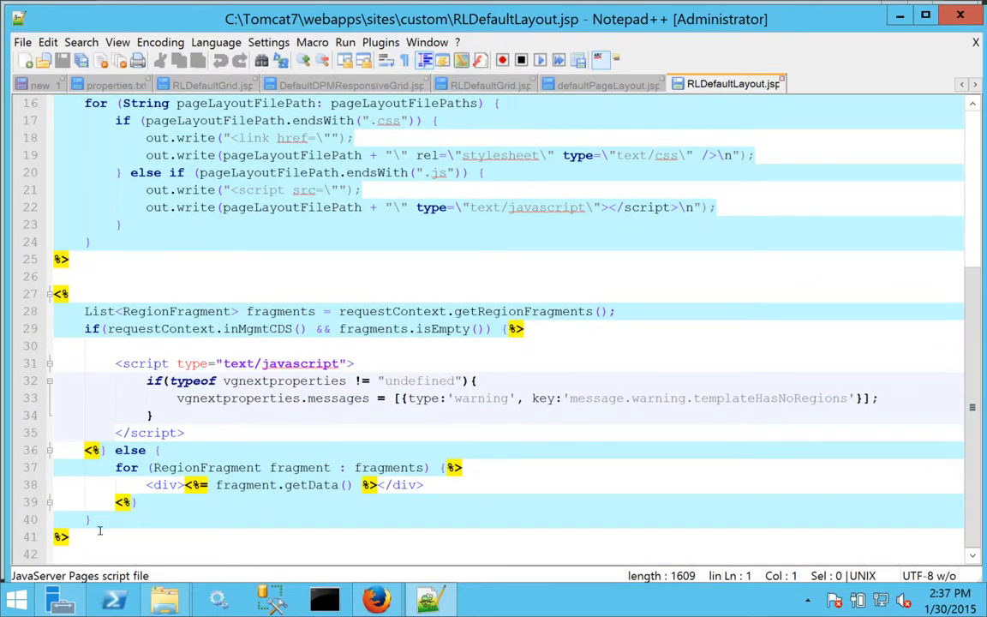
pyautogui.moveTo(114, 529); pyautogui.dragTo(47, 294)
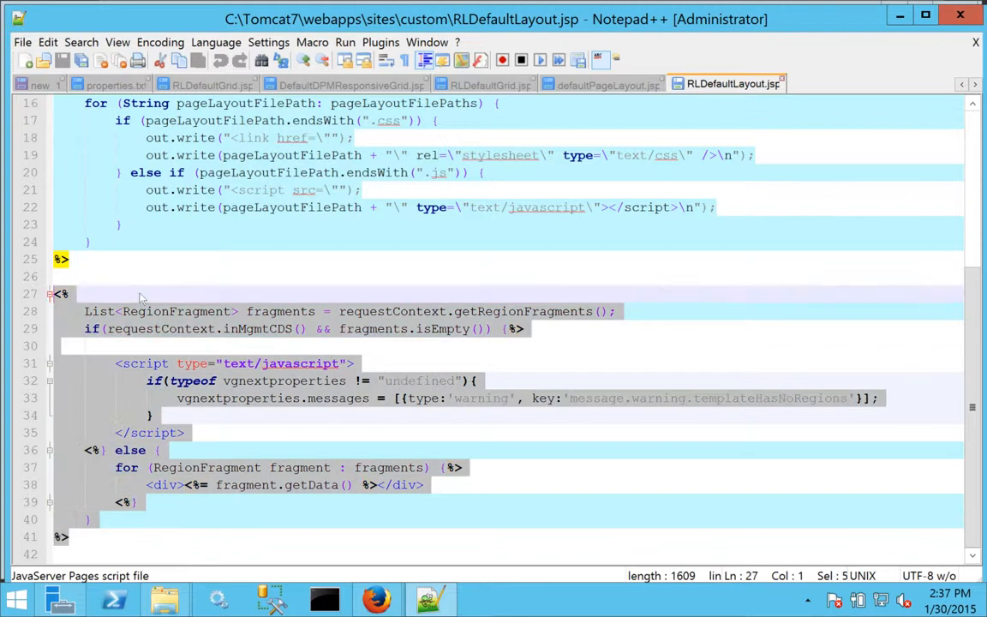
pyautogui.scroll(3, 962, 107)
pyautogui.moveTo(959, 107); pyautogui.dragTo(938, 48)
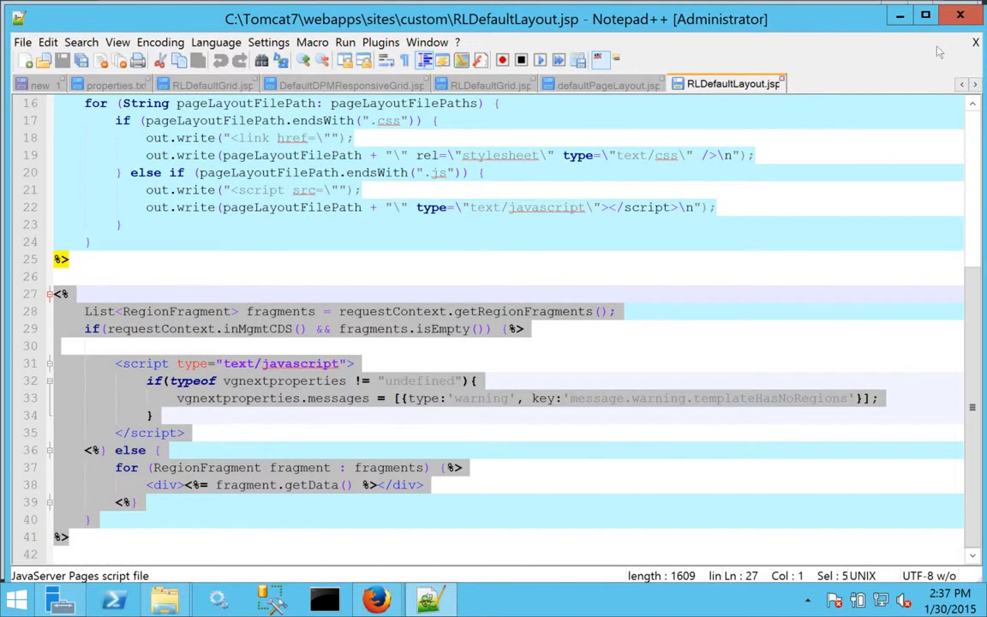
# - Switch to Firefox and check which page layout the Ralph Lauren home page currently uses
pyautogui.click(900, 16)
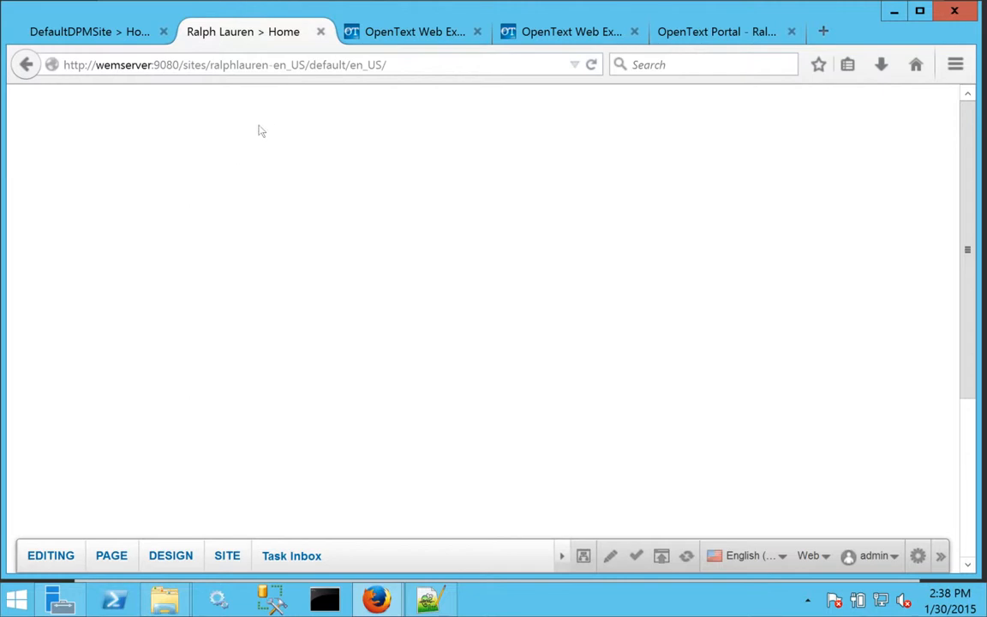
pyautogui.click(170, 556)
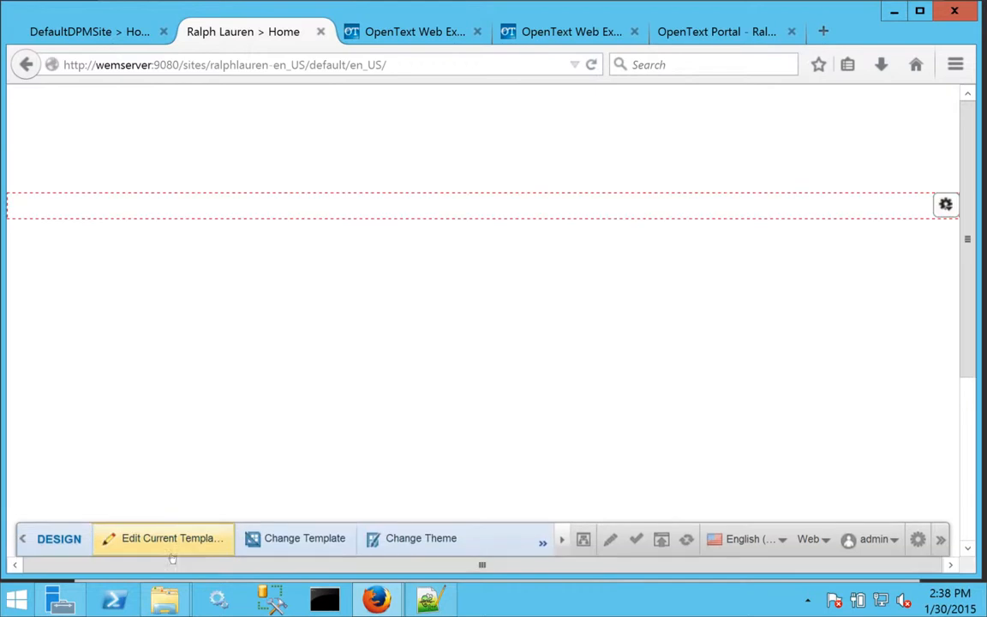
pyautogui.click(542, 542)
pyautogui.click(578, 471)
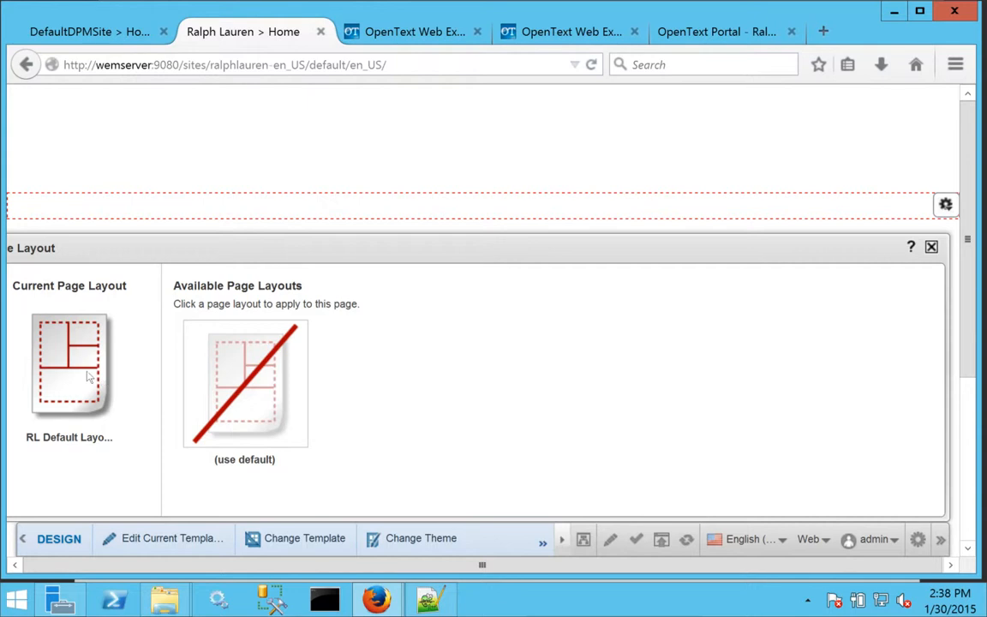
pyautogui.click(56, 538)
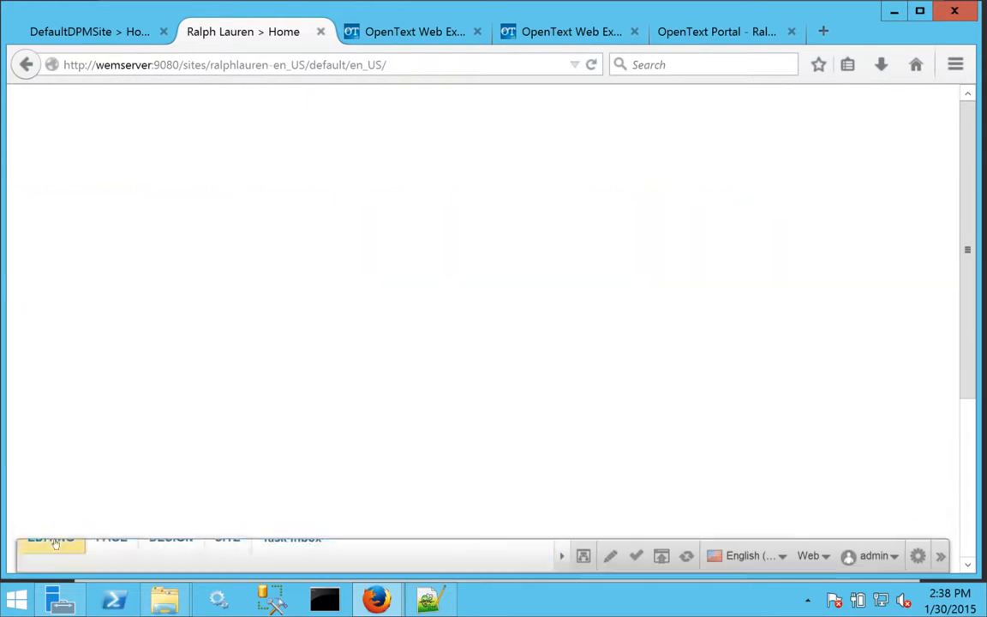
# - Refresh the Ralph Lauren home page and open its current template, RL Home, for editing
pyautogui.click(686, 555)
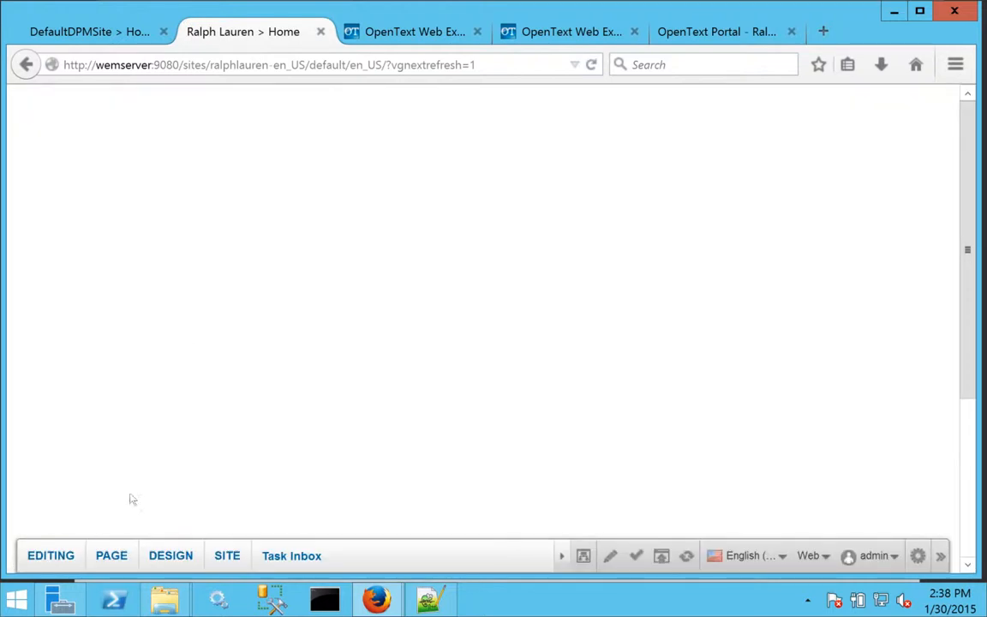
pyautogui.click(113, 556)
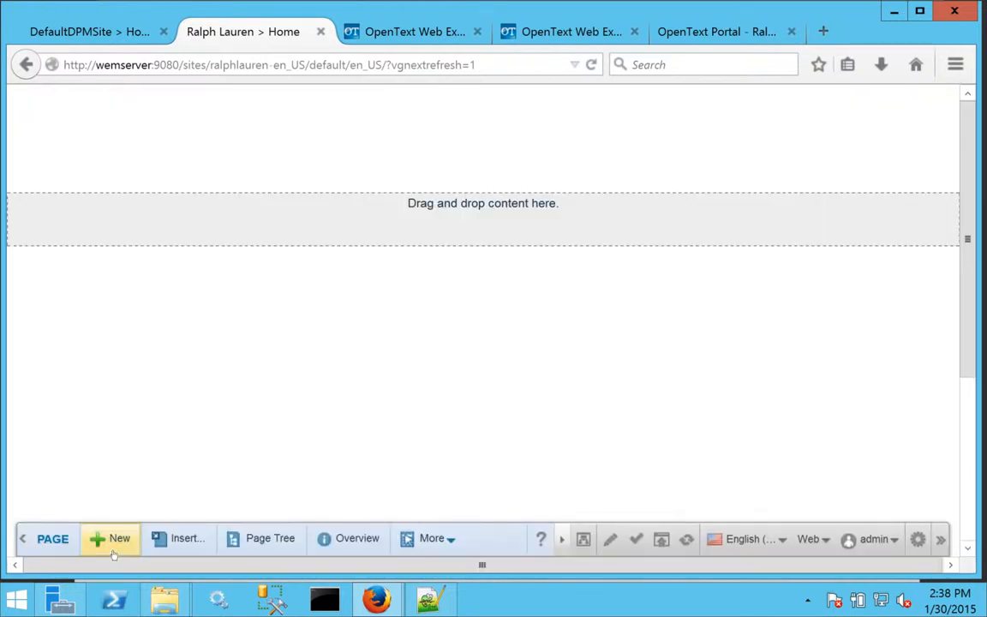
pyautogui.click(53, 540)
pyautogui.click(167, 539)
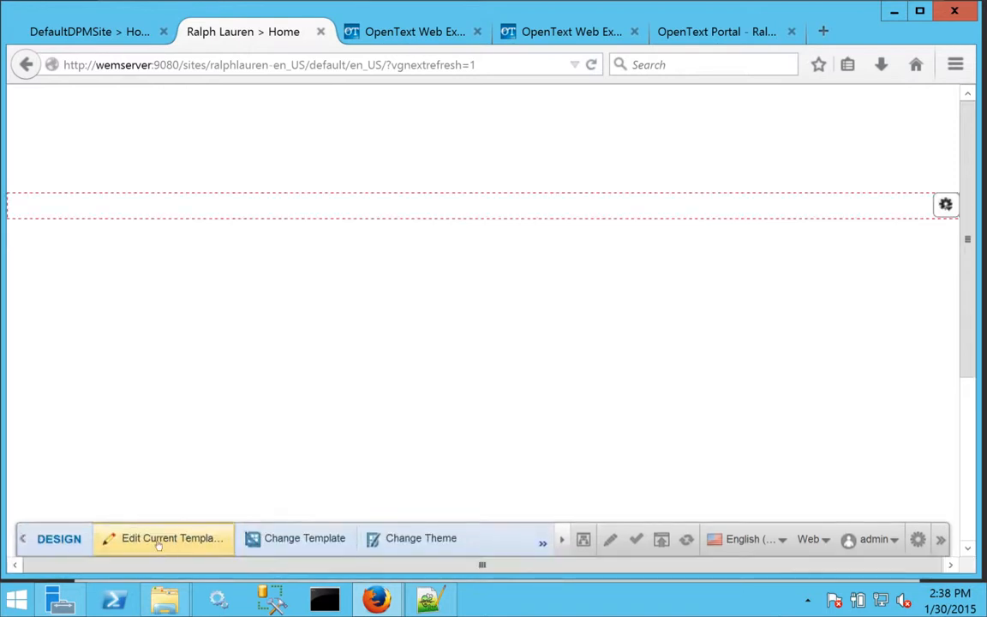
pyautogui.click(158, 541)
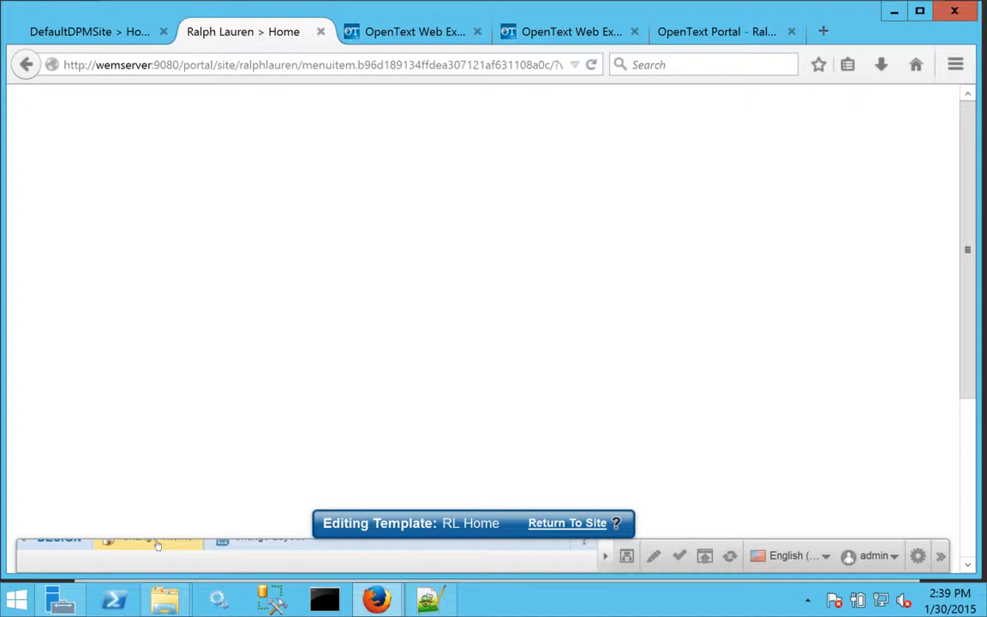